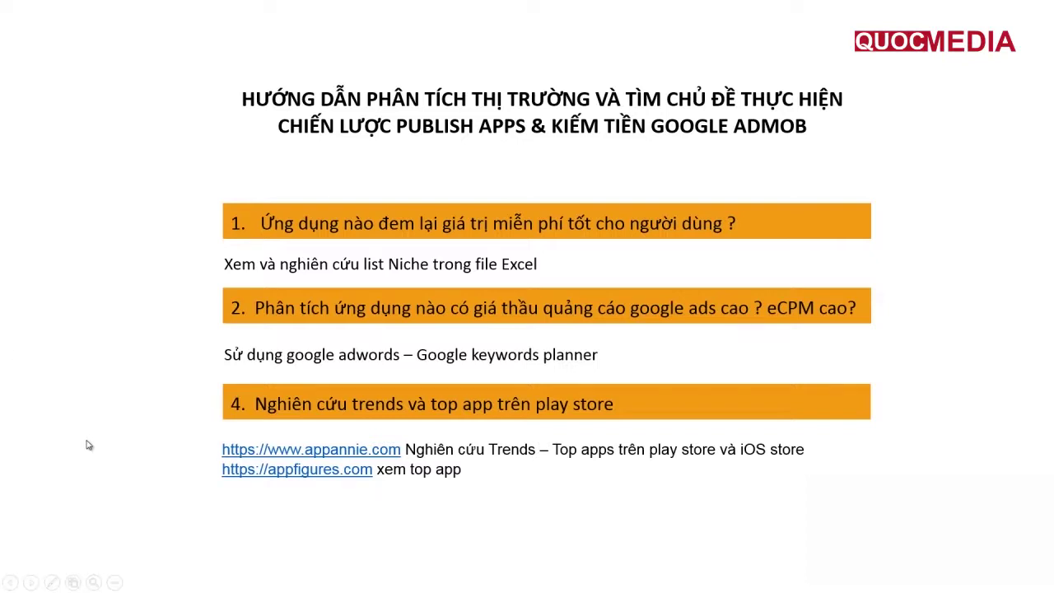
Leave the market-analysis guide slideshow and switch to another open window.
{"action": "key", "text": "alt+Tab"}
{"action": "key", "text": "alt+Tab"}
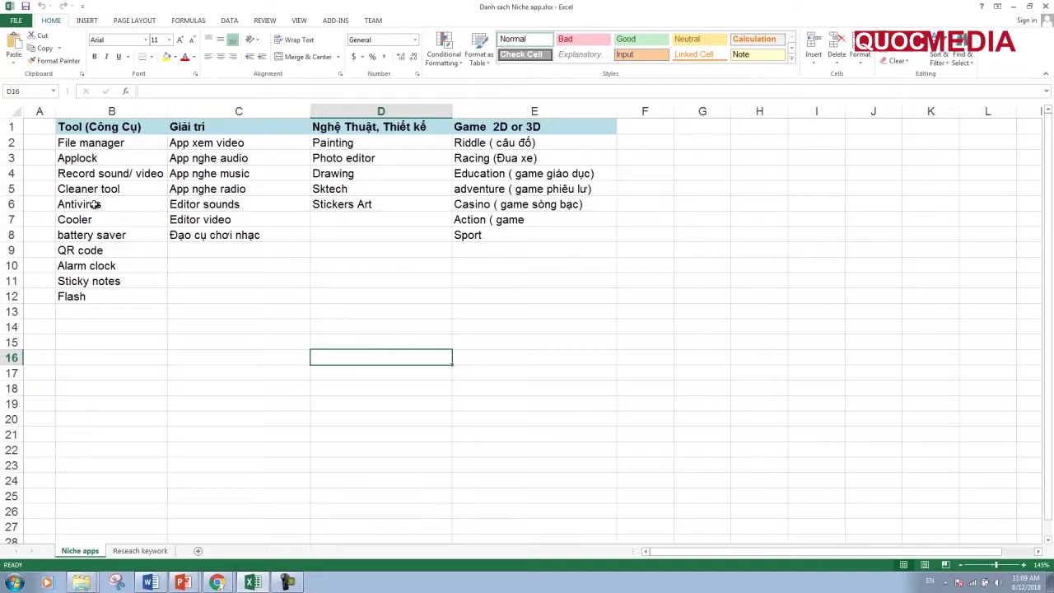
Switch from the Niche apps sheet to Chrome's Google Ads Ad Preview and Diagnosis tool.
{"action": "key", "text": "alt+Tab"}
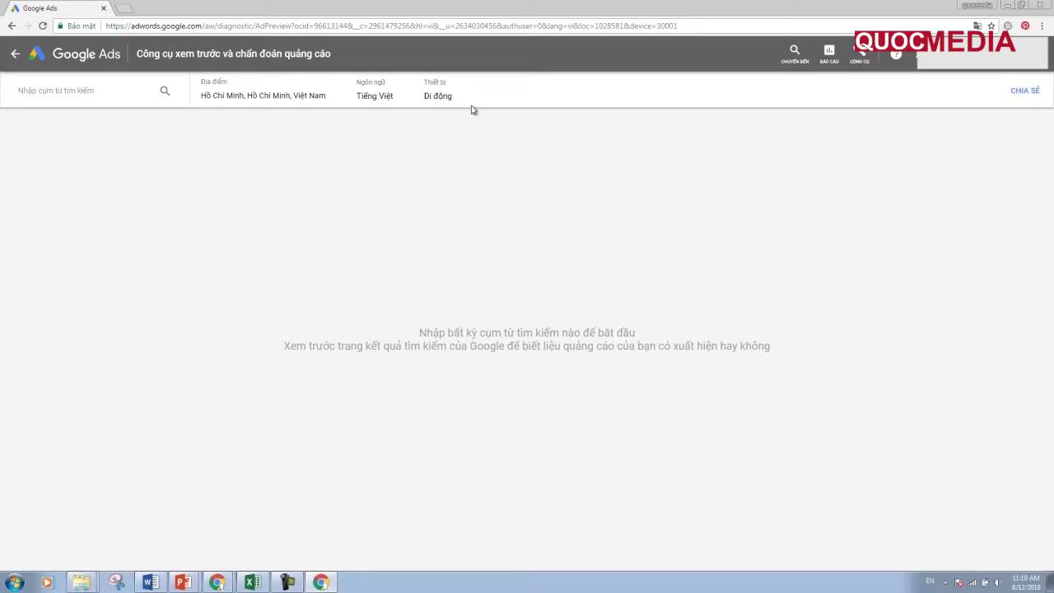
Open Keyword Planner from the Google Ads Tools menu and choose Find keywords.
{"action": "left_click", "coordinate": [858, 58]}
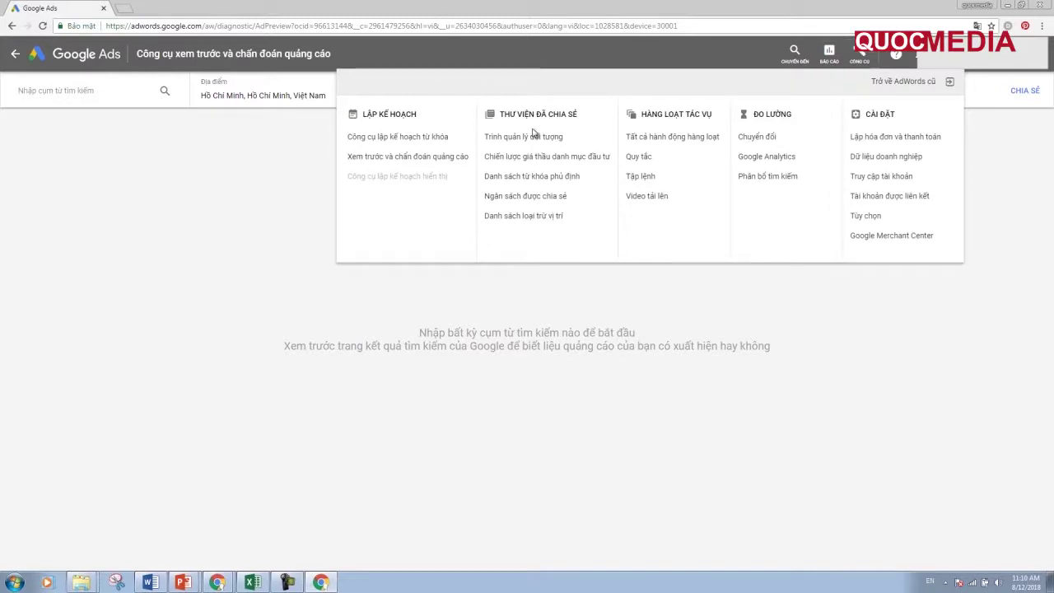
{"action": "left_click", "coordinate": [430, 144]}
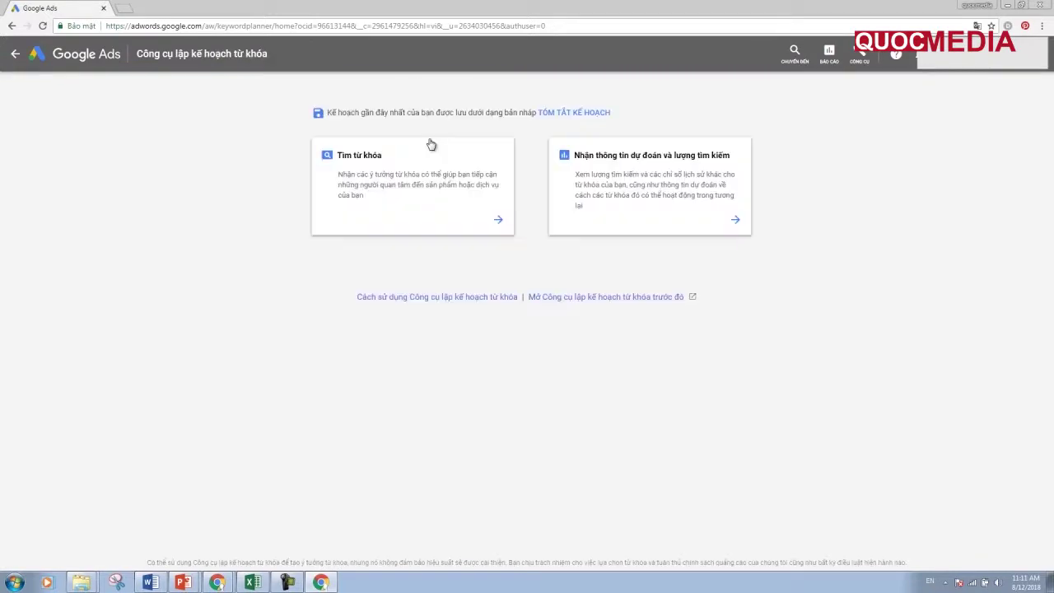
{"action": "left_click", "coordinate": [392, 182]}
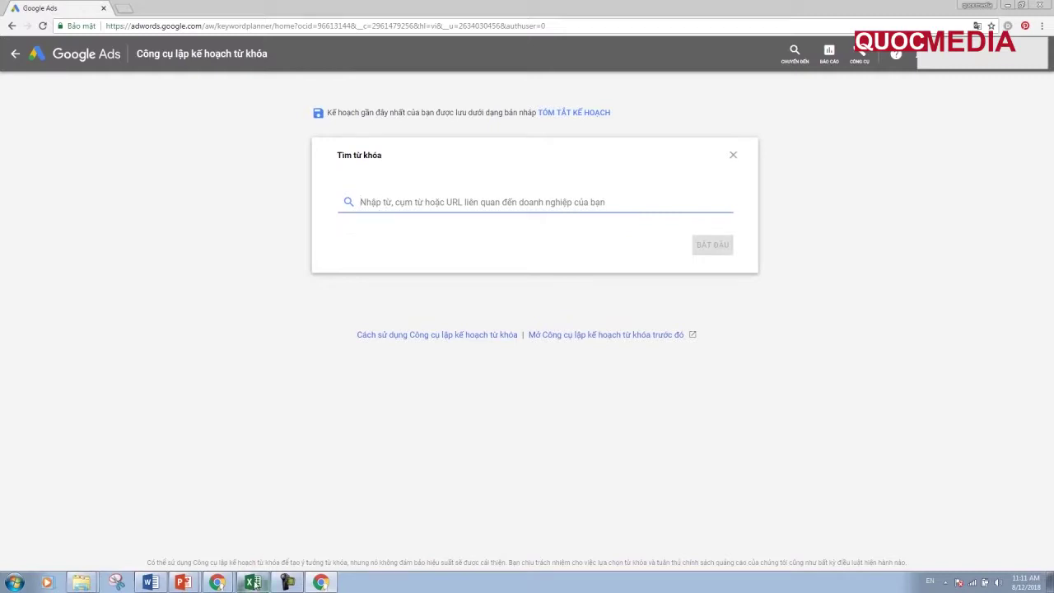
Copy the text 'File manager' from cell B2 of the Niche apps sheet, then return to the browser.
{"action": "left_click", "coordinate": [253, 582]}
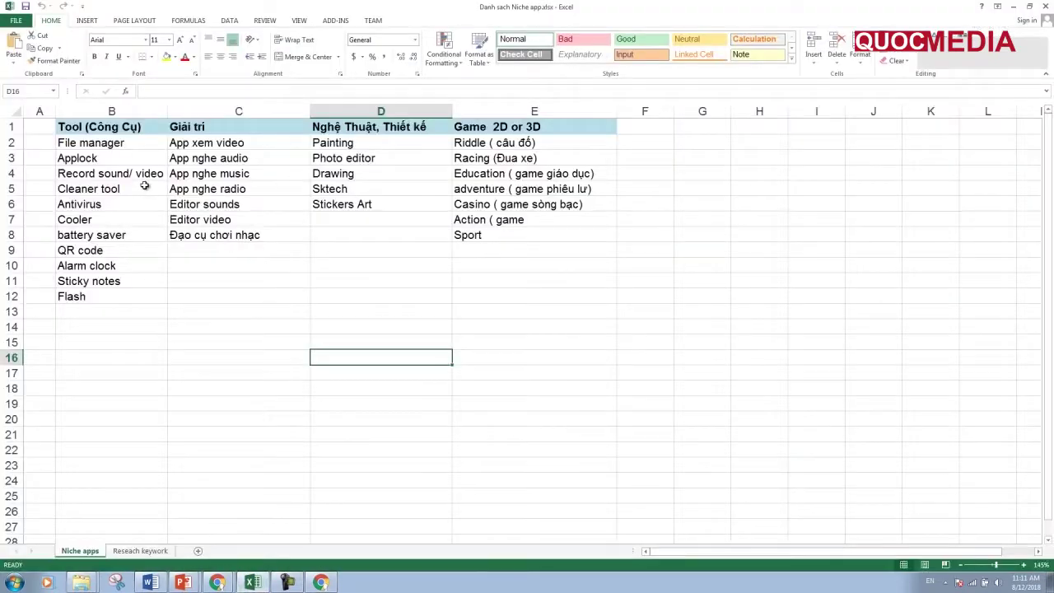
{"action": "double_click", "coordinate": [134, 143]}
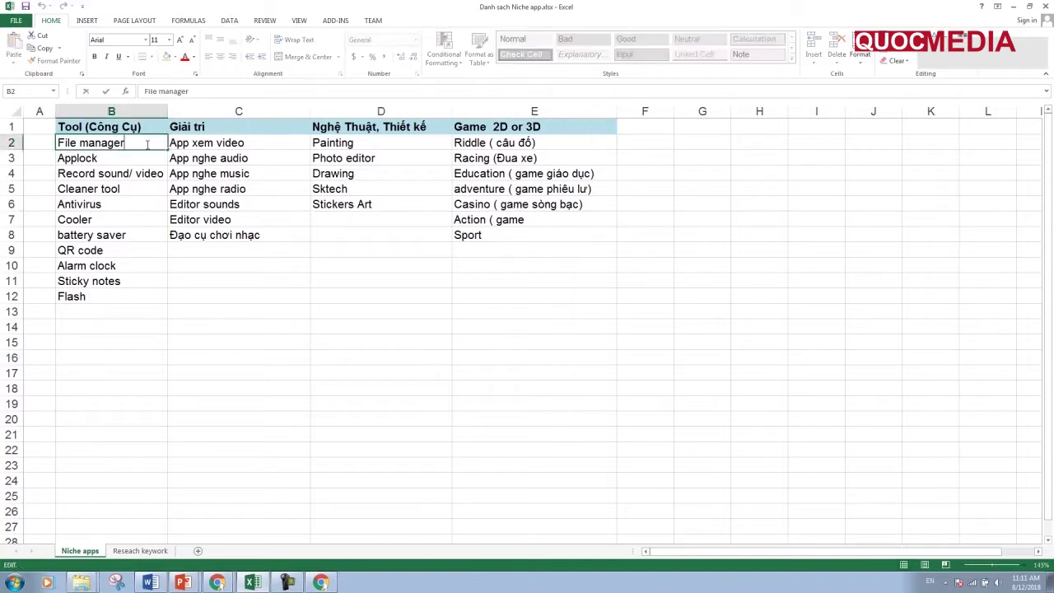
{"action": "left_click_drag", "start_coordinate": [128, 143], "coordinate": [58, 144]}
{"action": "right_click", "coordinate": [82, 145]}
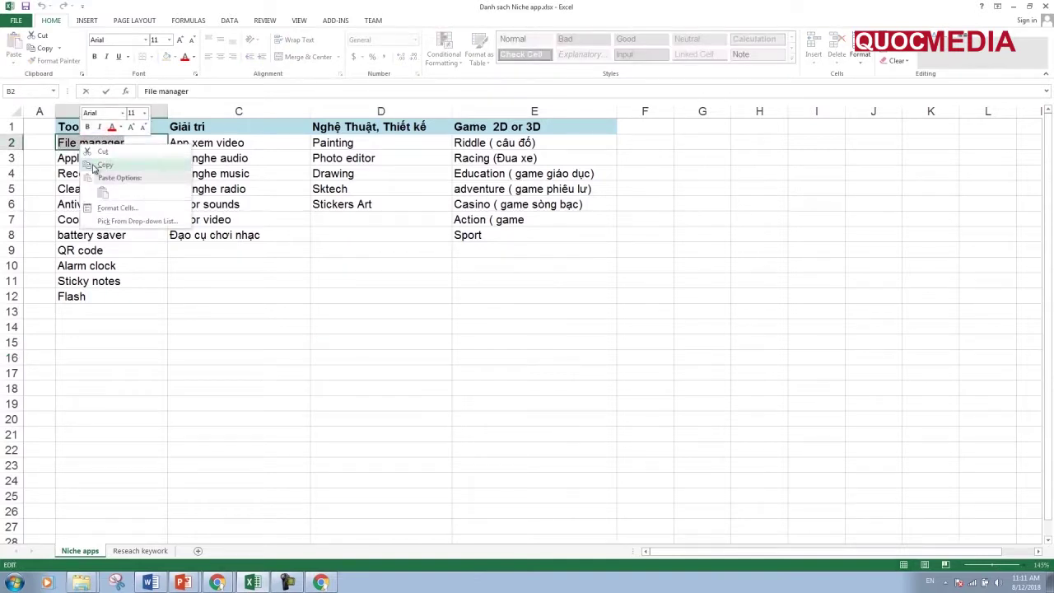
{"action": "left_click", "coordinate": [96, 167]}
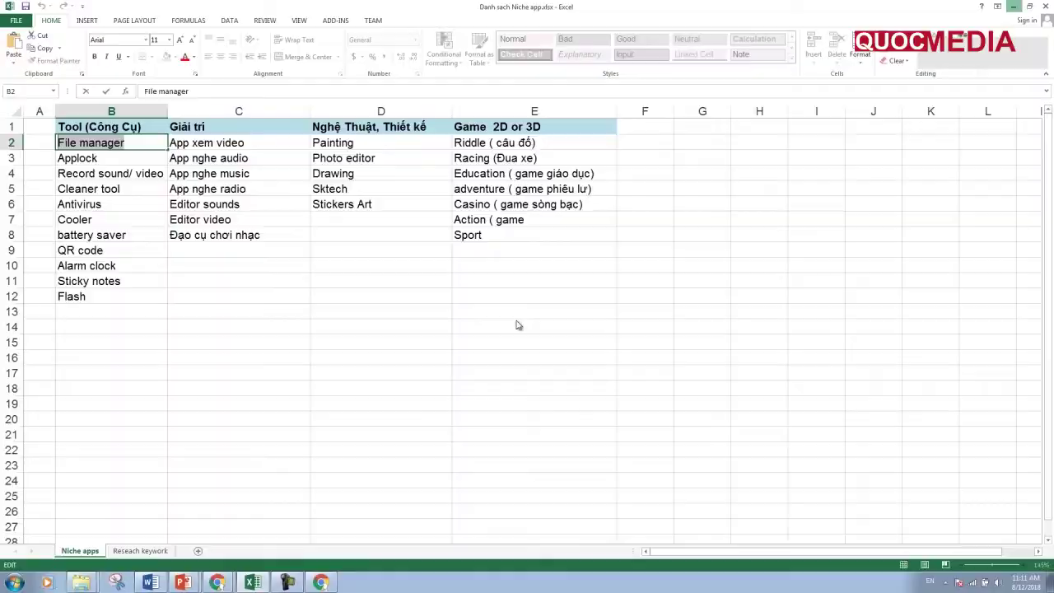
{"action": "key", "text": "alt+Tab"}
Search Keyword Planner for 'File manager' and scroll through its keyword ideas and monthly searches.
{"action": "right_click", "coordinate": [387, 201]}
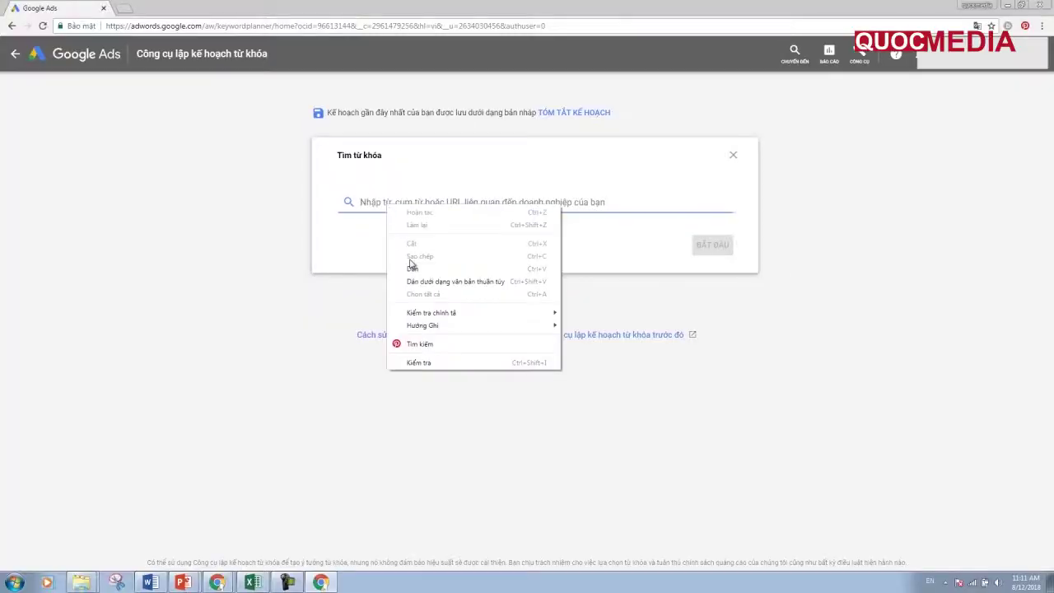
{"action": "left_click", "coordinate": [411, 268]}
{"action": "left_click", "coordinate": [416, 237]}
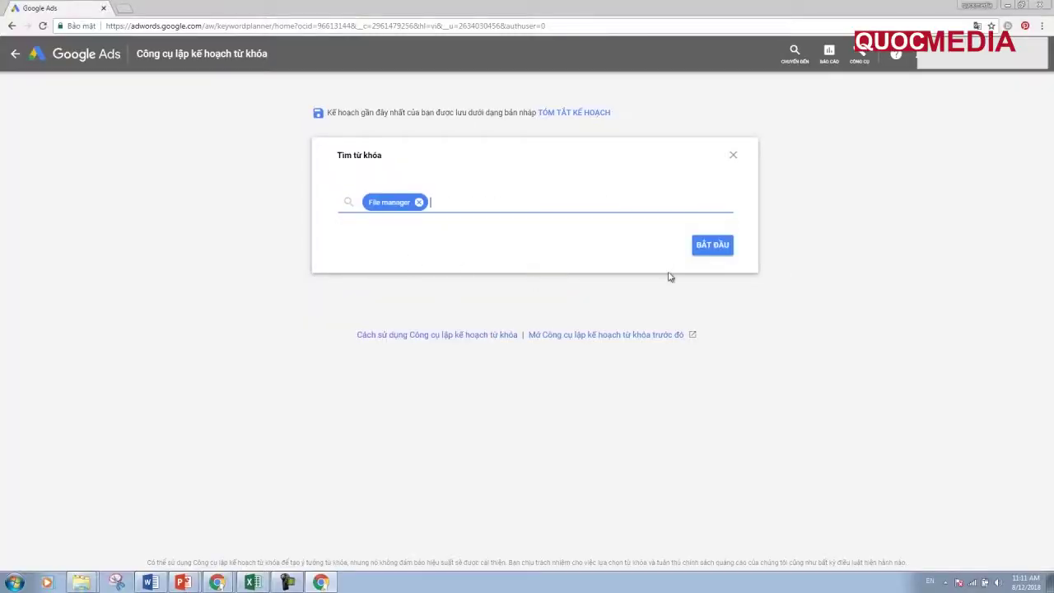
{"action": "left_click", "coordinate": [712, 245]}
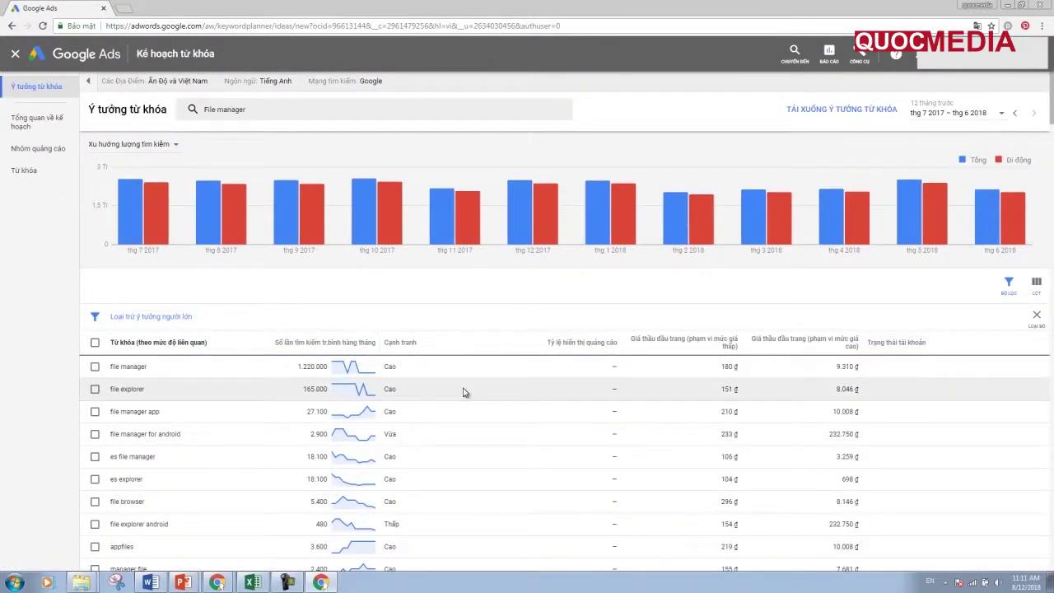
{"action": "scroll", "coordinate": [464, 392], "scroll_direction": "down", "scroll_amount": 1}
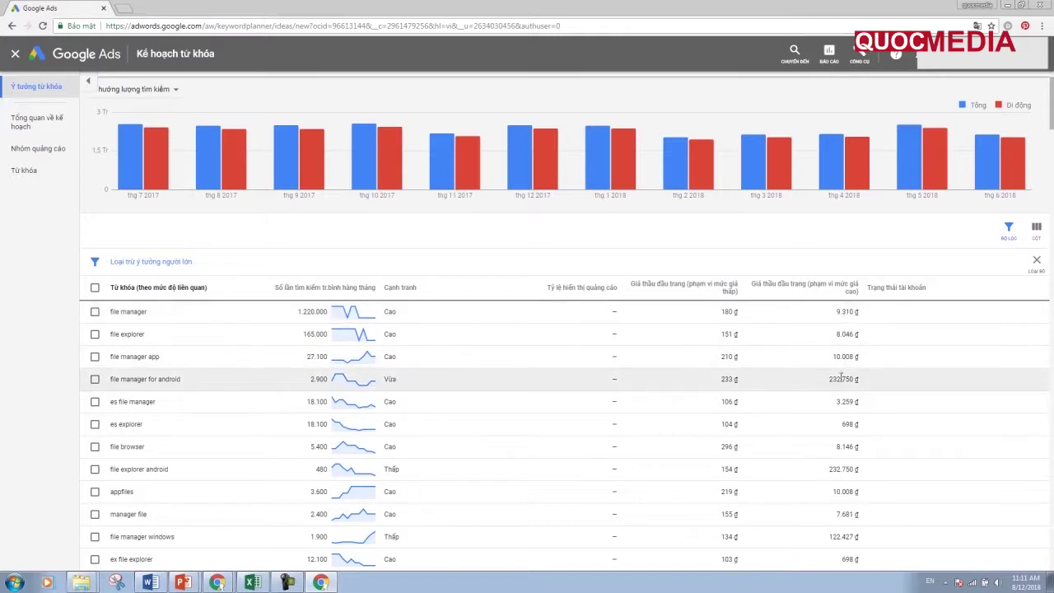
{"action": "scroll", "coordinate": [842, 431], "scroll_direction": "down", "scroll_amount": 2}
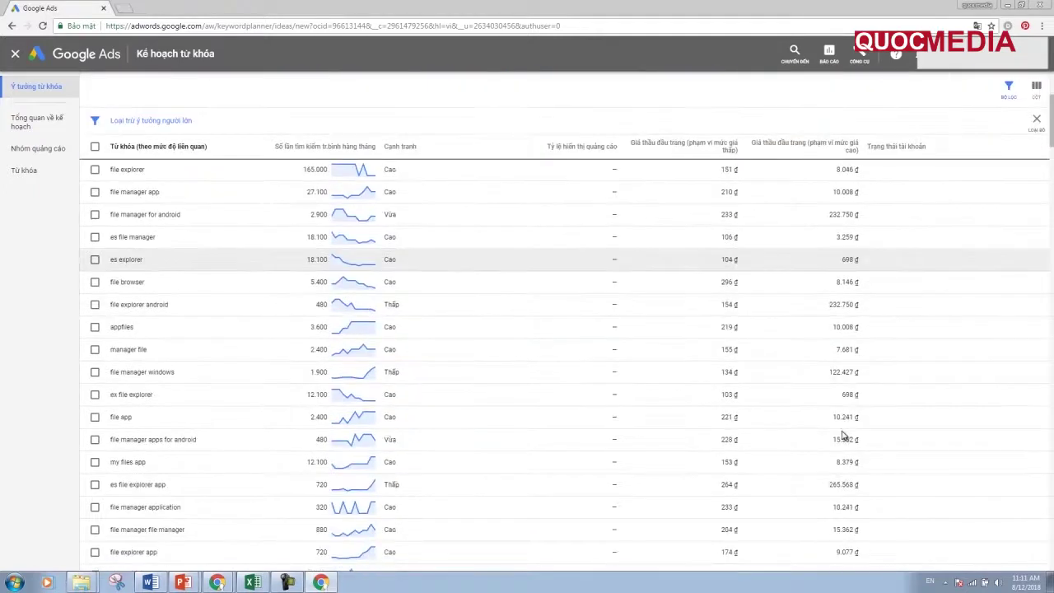
{"action": "scroll", "coordinate": [842, 428], "scroll_direction": "up", "scroll_amount": 3}
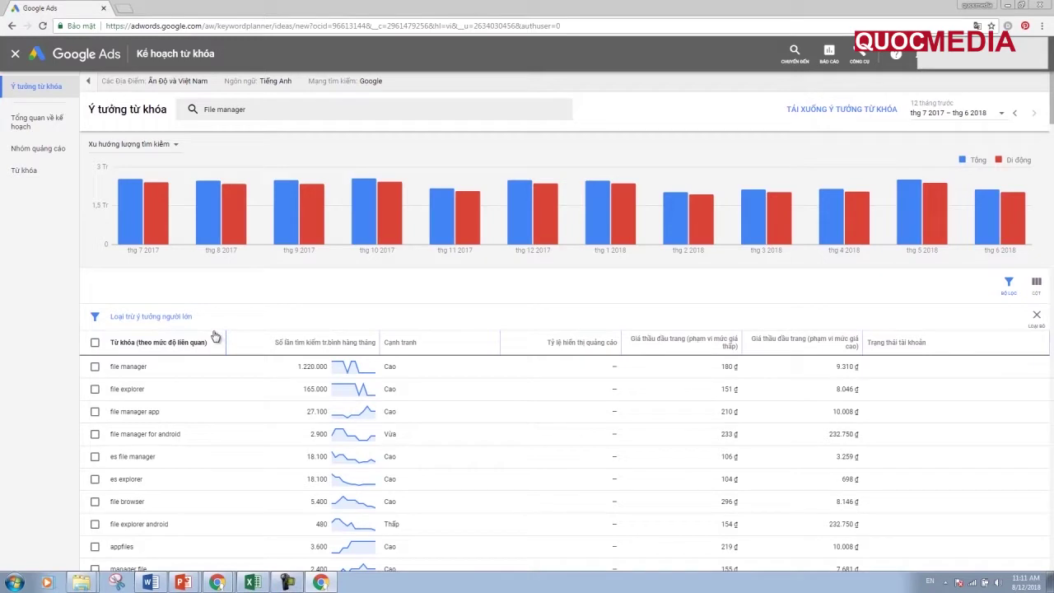
Copy 'Antivirus' from cell B6 in Excel, minimize Excel, and reopen the keyword search field.
{"action": "left_click", "coordinate": [251, 582]}
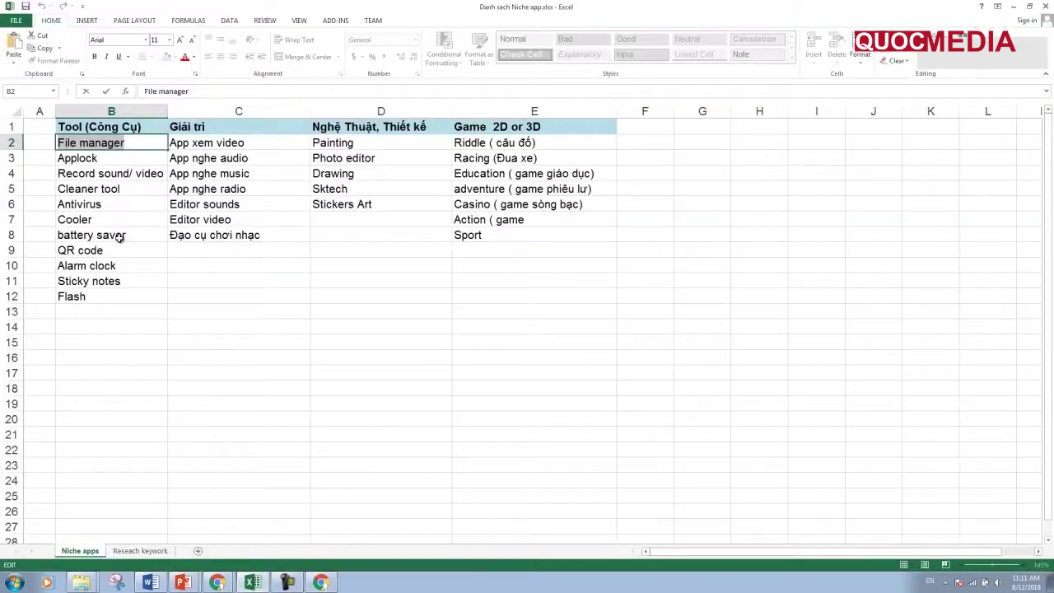
{"action": "left_click", "coordinate": [115, 206]}
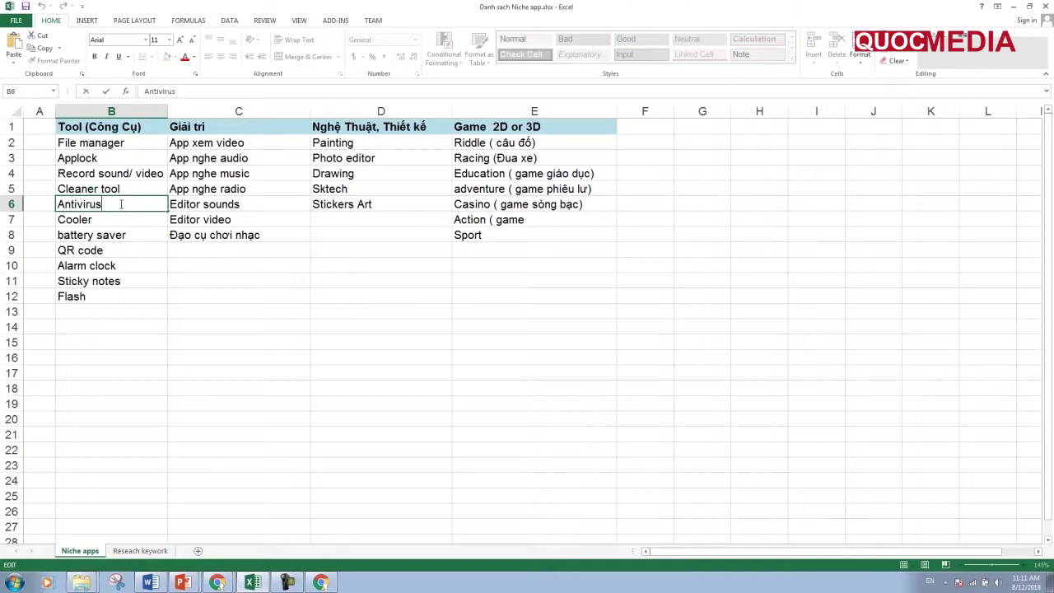
{"action": "right_click", "coordinate": [79, 205]}
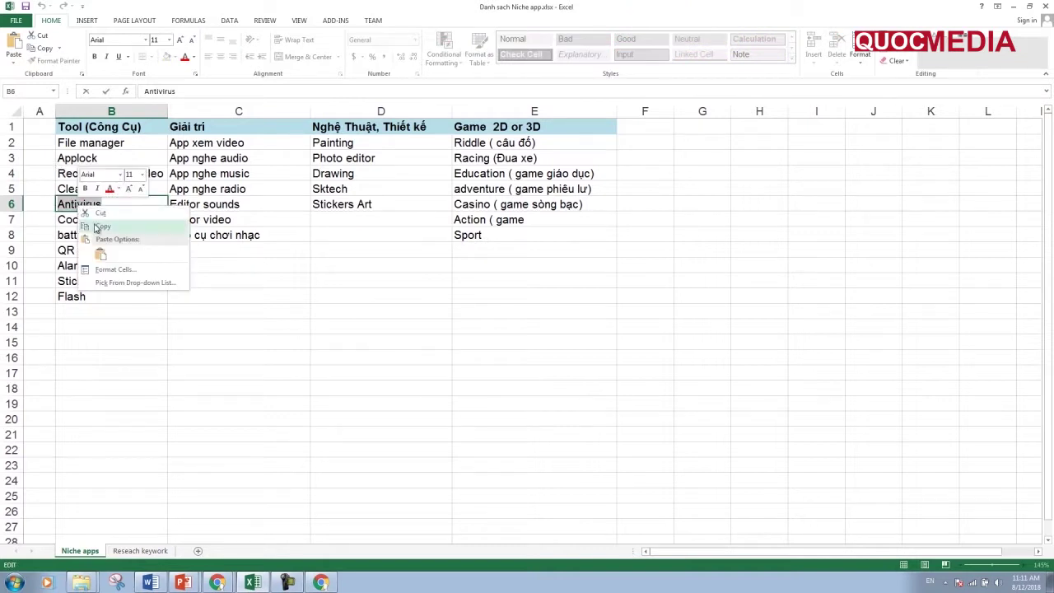
{"action": "left_click", "coordinate": [103, 226]}
{"action": "left_click", "coordinate": [1012, 6]}
{"action": "left_click", "coordinate": [252, 116]}
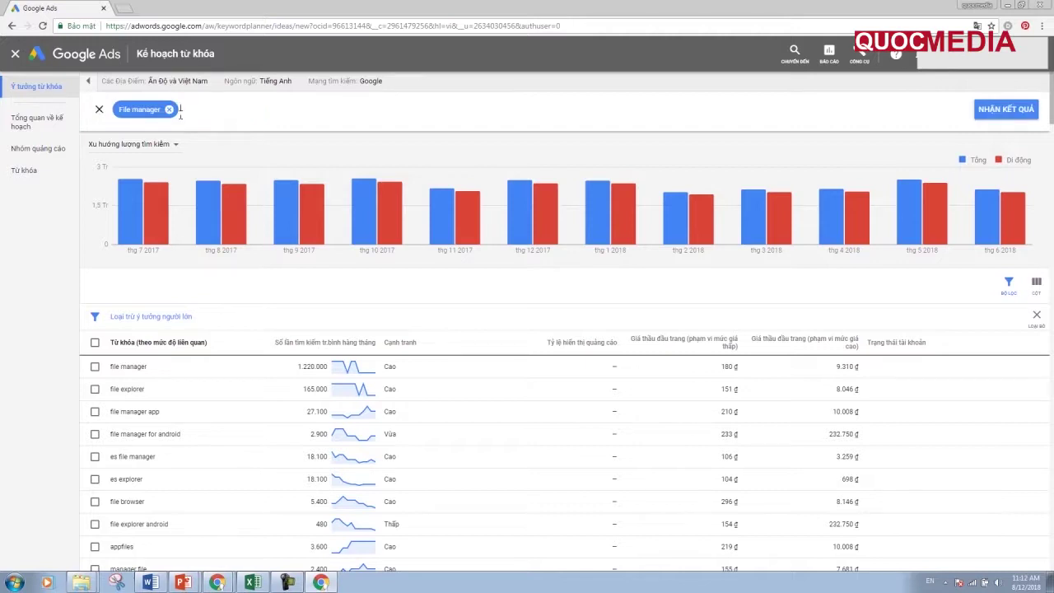
Replace 'File manager' with 'Antivirus' in the keyword search and get the ideas.
{"action": "left_click", "coordinate": [169, 109]}
{"action": "right_click", "coordinate": [187, 114]}
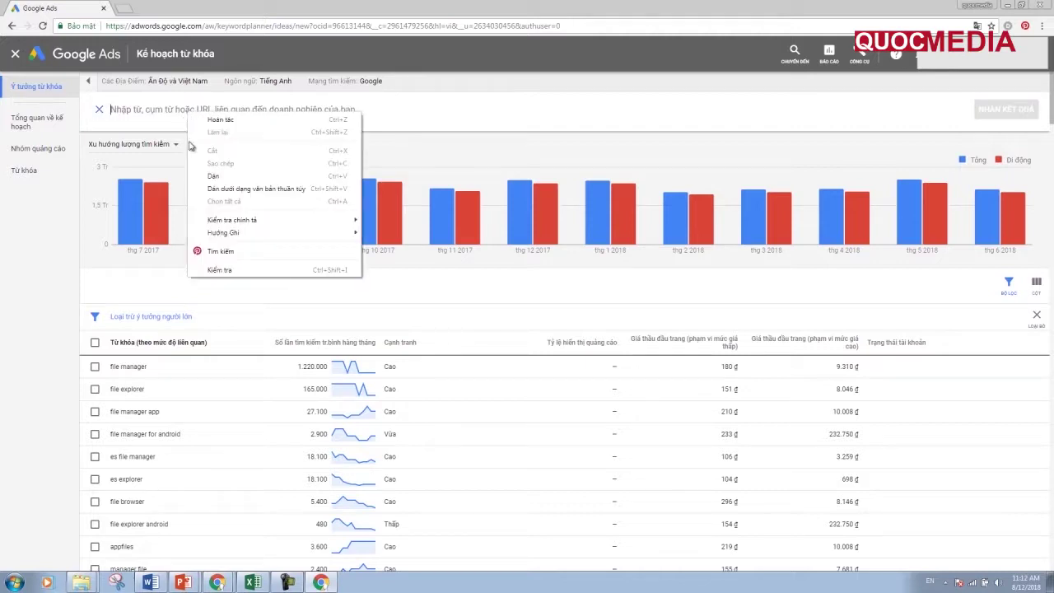
{"action": "left_click", "coordinate": [213, 176]}
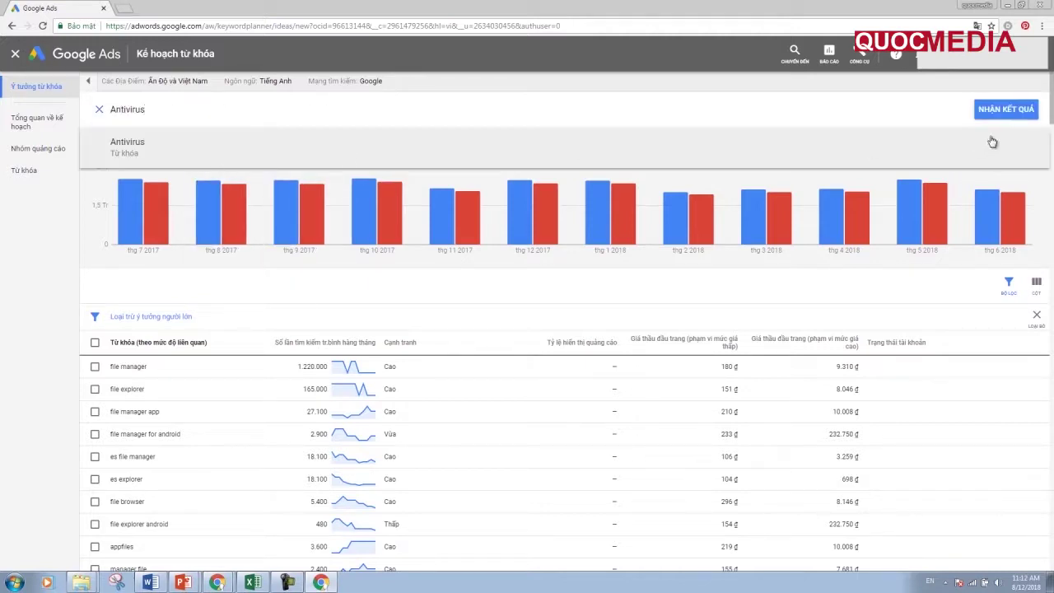
{"action": "left_click", "coordinate": [1002, 110]}
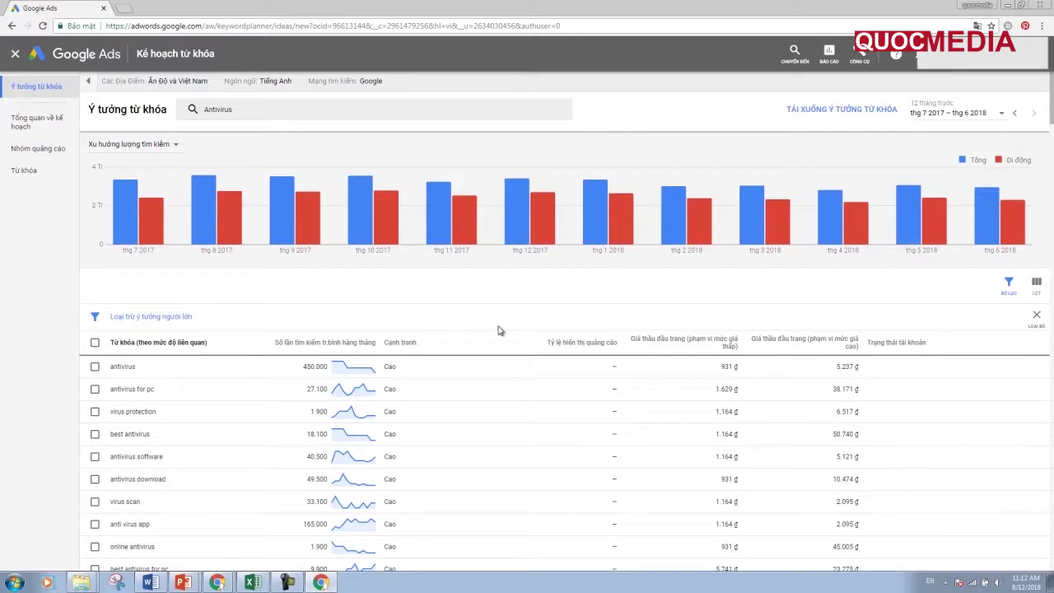
{"action": "scroll", "coordinate": [497, 330], "scroll_direction": "down", "scroll_amount": 1}
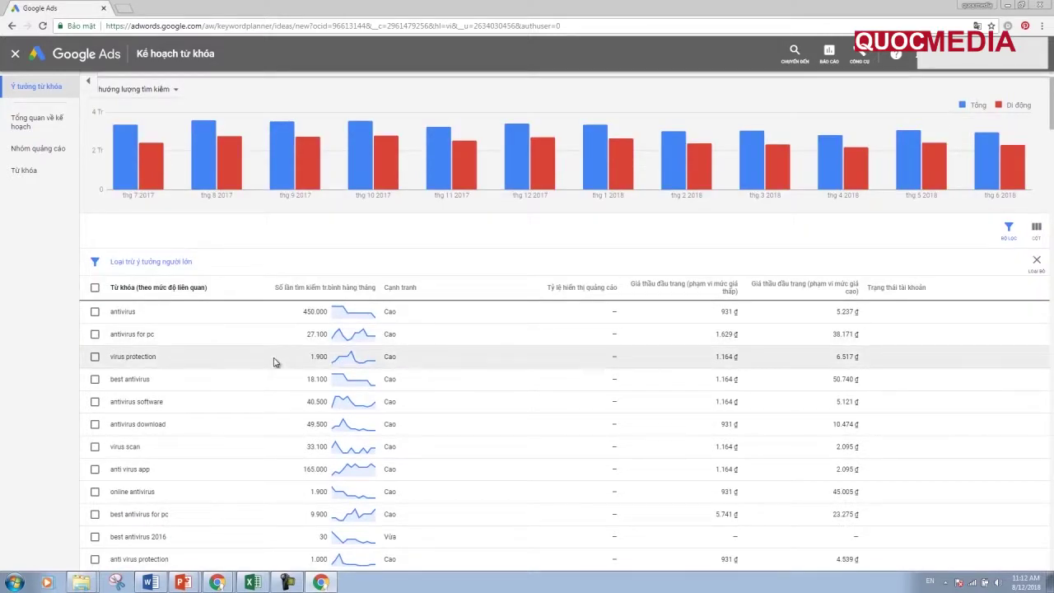
Sort Antivirus ideas by monthly searches and highlight the antivirus for android bids, like 2.618 ₫.
{"action": "left_click", "coordinate": [339, 290]}
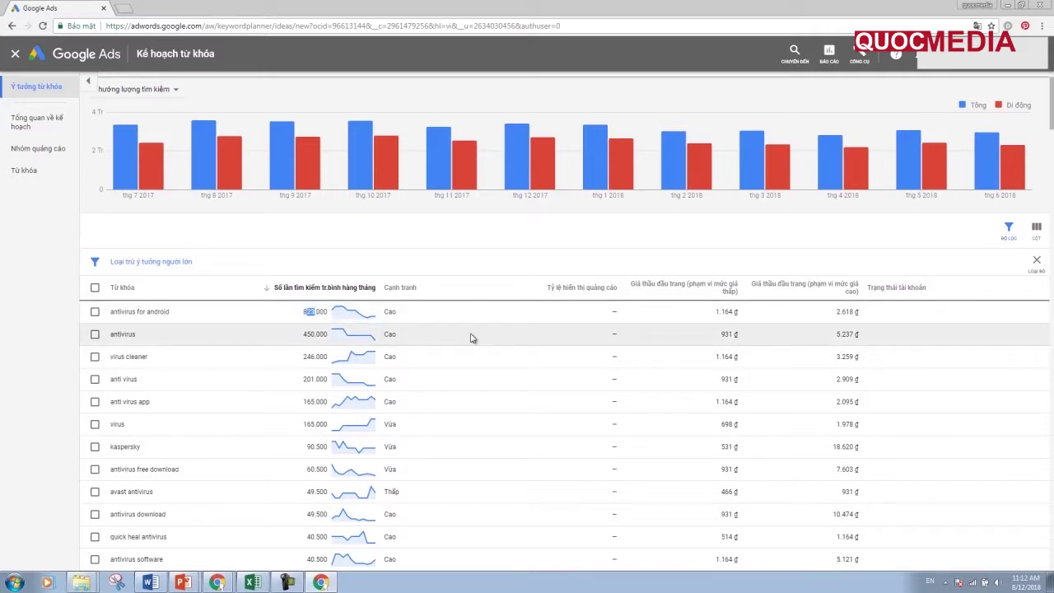
{"action": "double_click", "coordinate": [714, 313]}
{"action": "double_click", "coordinate": [846, 313]}
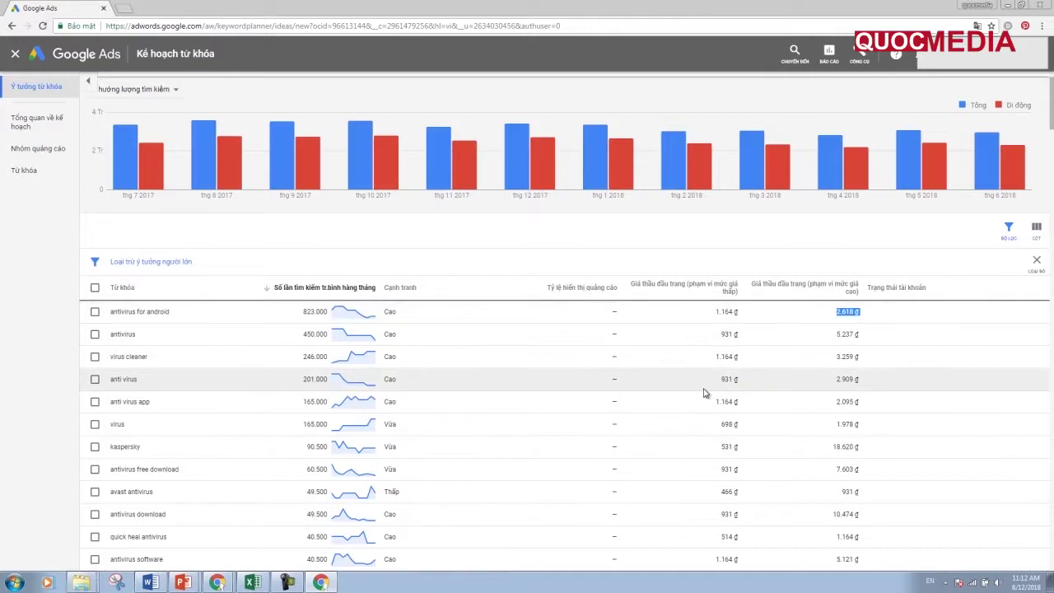
{"action": "scroll", "coordinate": [703, 393], "scroll_direction": "down", "scroll_amount": 2}
{"action": "scroll", "coordinate": [701, 391], "scroll_direction": "down", "scroll_amount": 2}
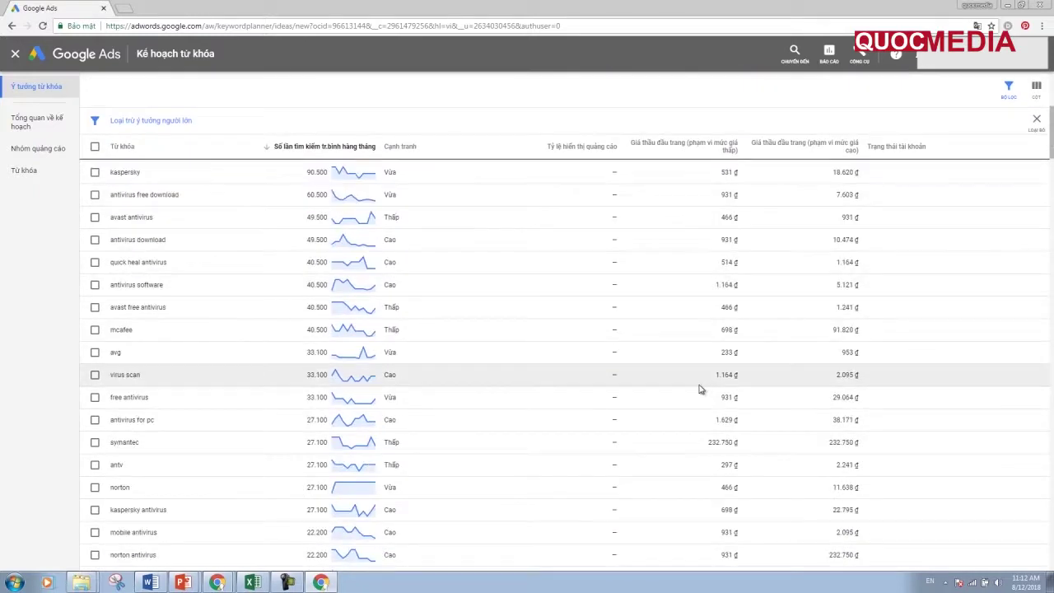
{"action": "scroll", "coordinate": [691, 388], "scroll_direction": "up", "scroll_amount": 2}
{"action": "scroll", "coordinate": [690, 388], "scroll_direction": "up", "scroll_amount": 2}
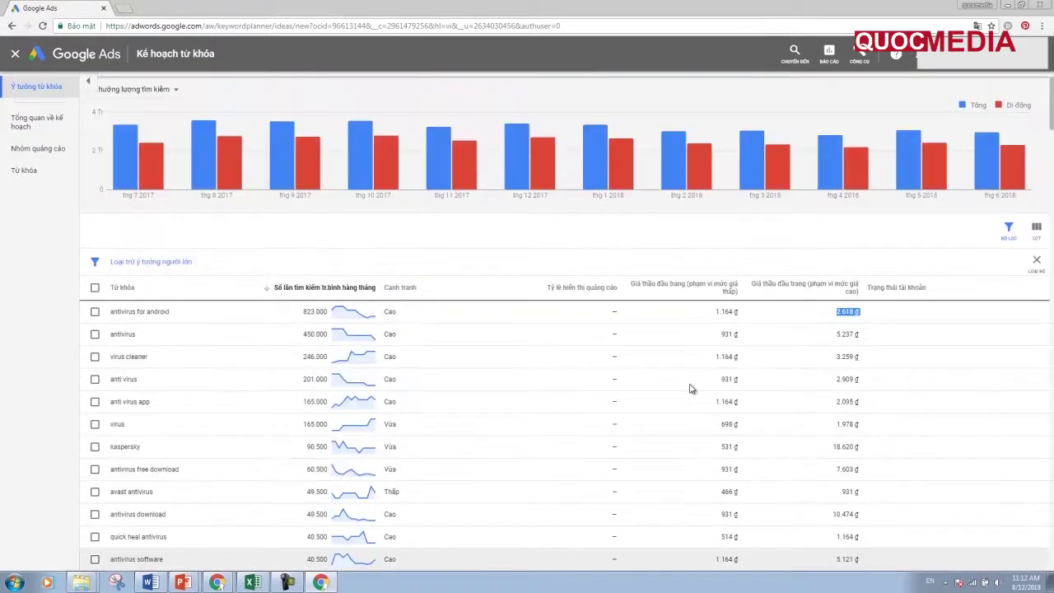
{"action": "scroll", "coordinate": [690, 388], "scroll_direction": "up", "scroll_amount": 1}
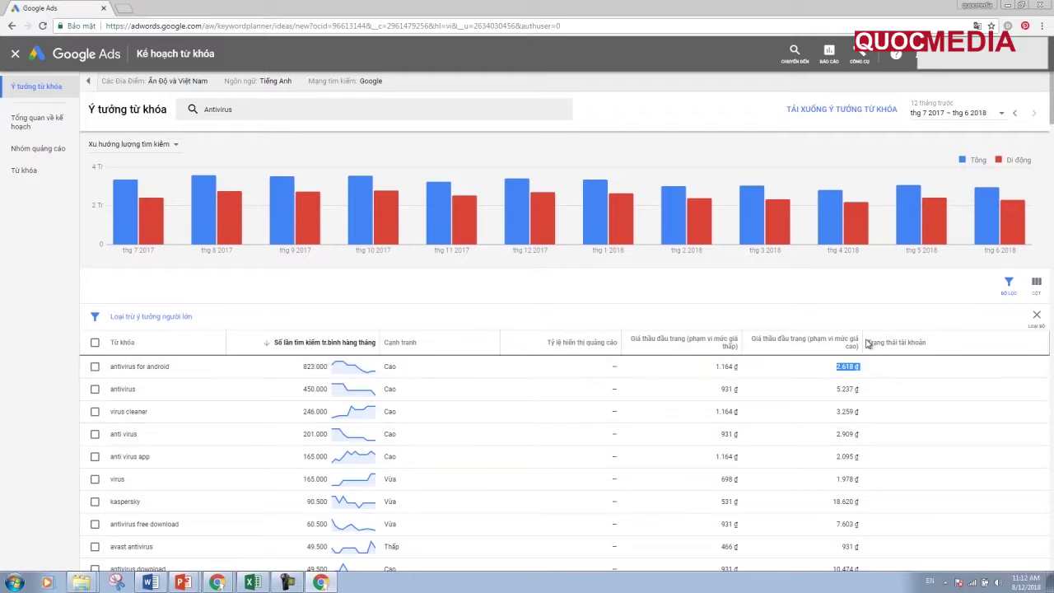
Copy 'Cooler' from cell B7 in Excel and return to Keyword Planner.
{"action": "left_click", "coordinate": [252, 582]}
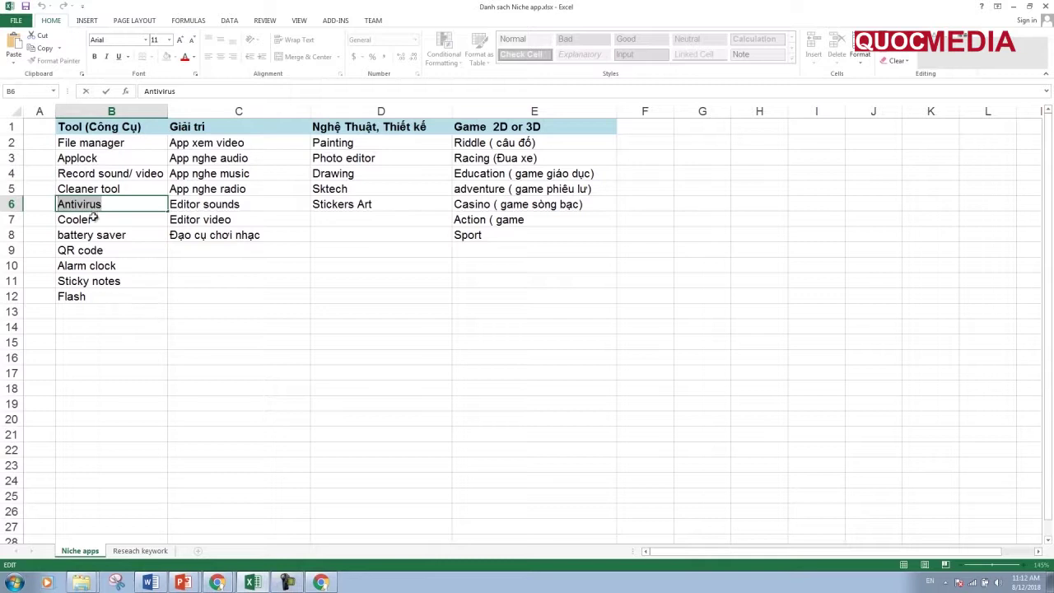
{"action": "left_click", "coordinate": [95, 218]}
{"action": "double_click", "coordinate": [82, 219]}
{"action": "right_click", "coordinate": [71, 221]}
{"action": "left_click", "coordinate": [92, 240]}
{"action": "key", "text": "alt+Tab"}
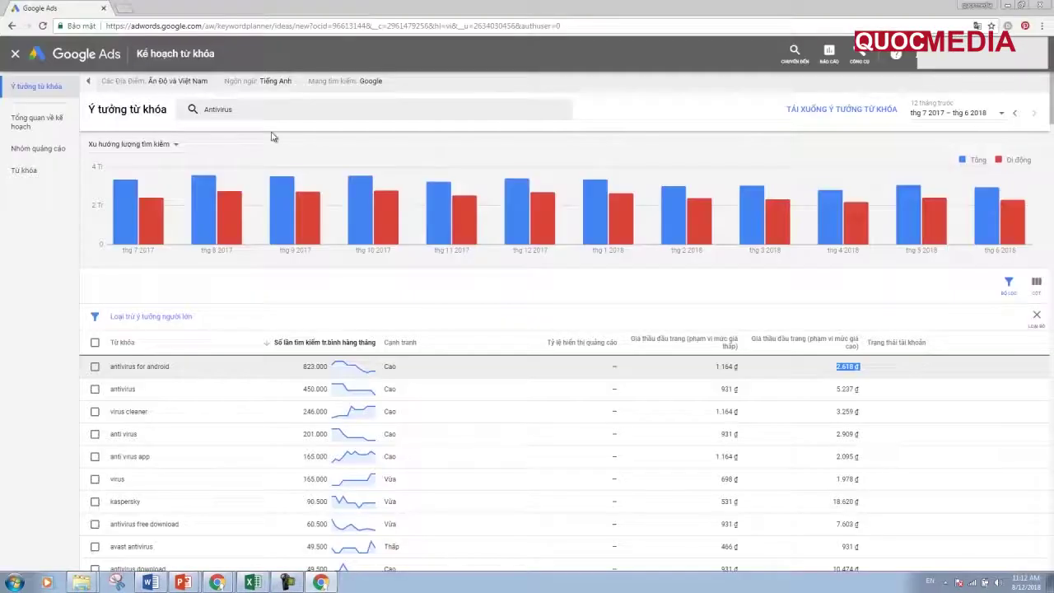
Replace 'Antivirus' with 'Cooler' in the keyword search and get the results.
{"action": "left_click", "coordinate": [266, 113]}
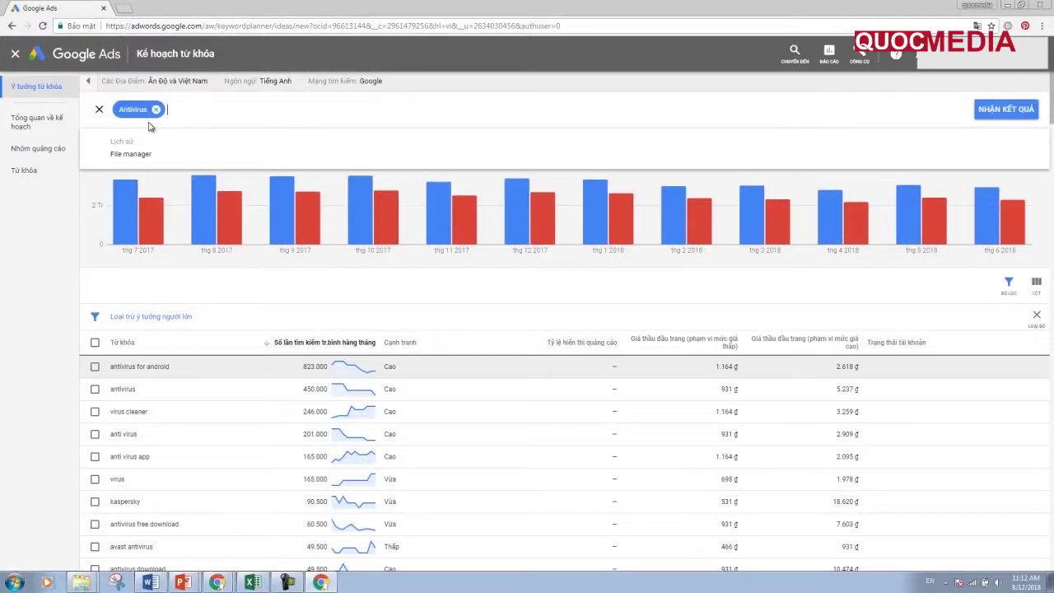
{"action": "left_click", "coordinate": [156, 109]}
{"action": "right_click", "coordinate": [153, 110]}
{"action": "left_click", "coordinate": [149, 141]}
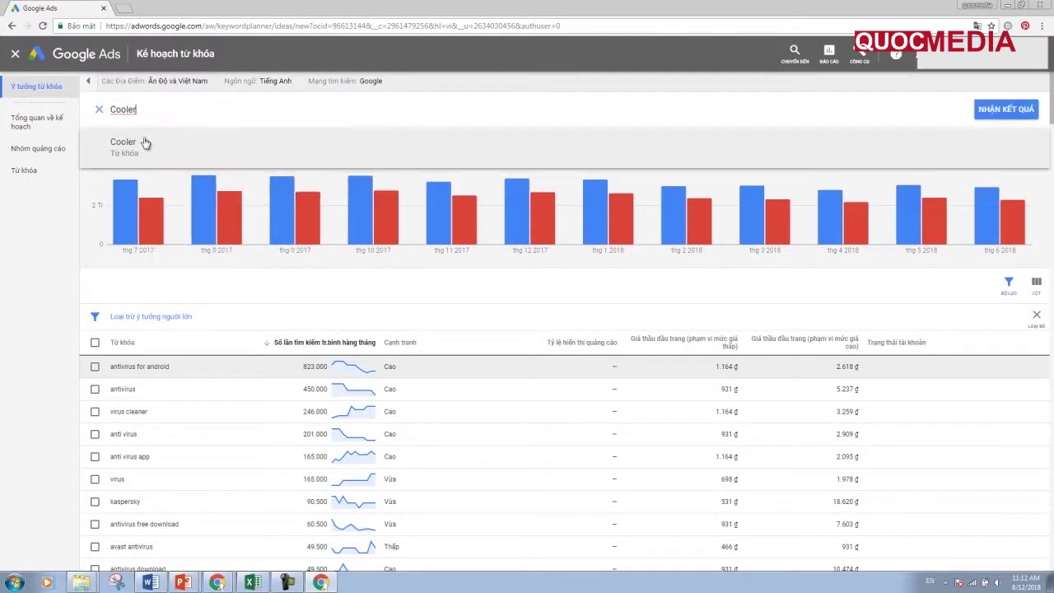
{"action": "left_click", "coordinate": [1015, 113]}
{"action": "left_click", "coordinate": [1015, 113]}
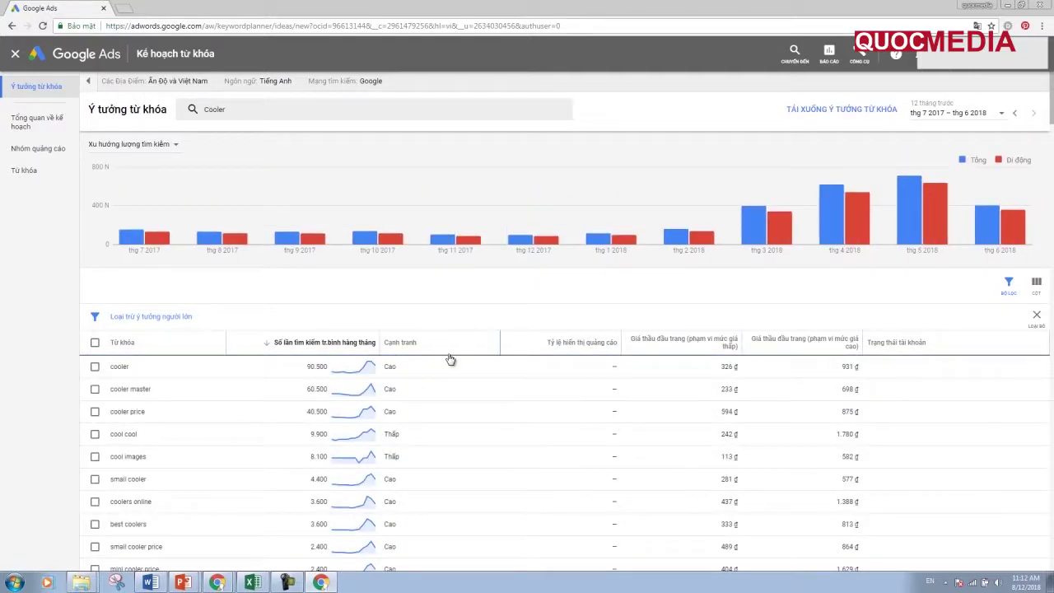
Sort Cooler ideas by monthly searches, highest first, scroll the results, then return to Excel.
{"action": "left_click", "coordinate": [359, 349]}
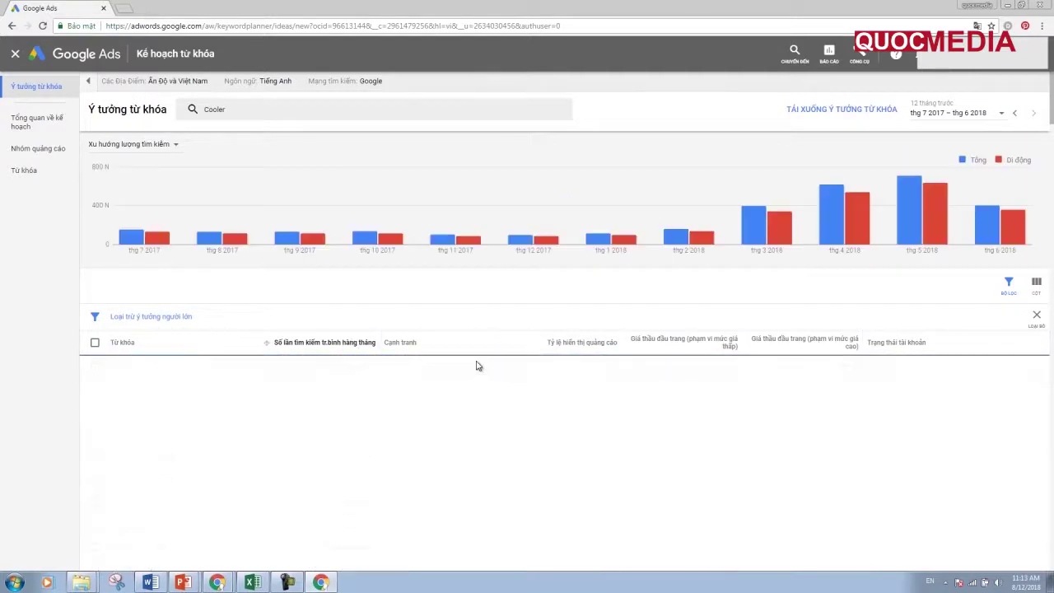
{"action": "left_click", "coordinate": [342, 347]}
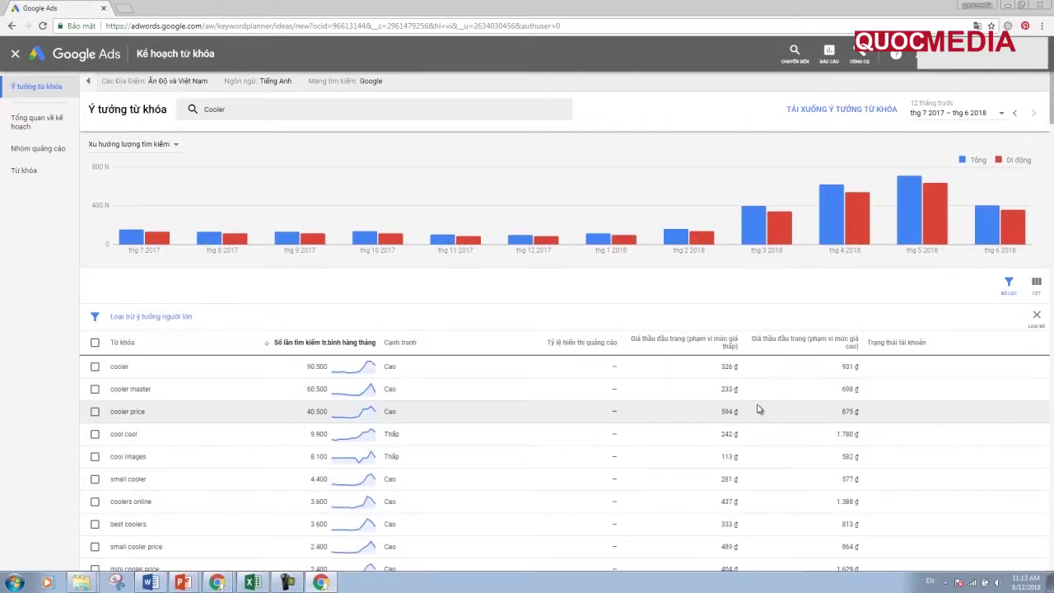
{"action": "scroll", "coordinate": [763, 415], "scroll_direction": "down", "scroll_amount": 1}
{"action": "scroll", "coordinate": [764, 415], "scroll_direction": "down", "scroll_amount": 1}
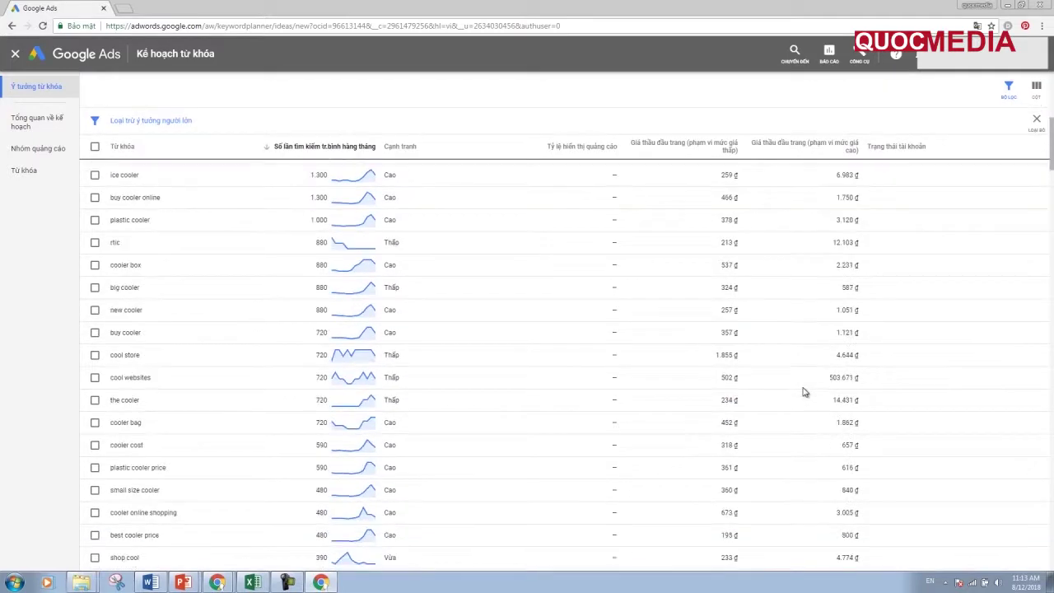
{"action": "scroll", "coordinate": [805, 391], "scroll_direction": "up", "scroll_amount": 2}
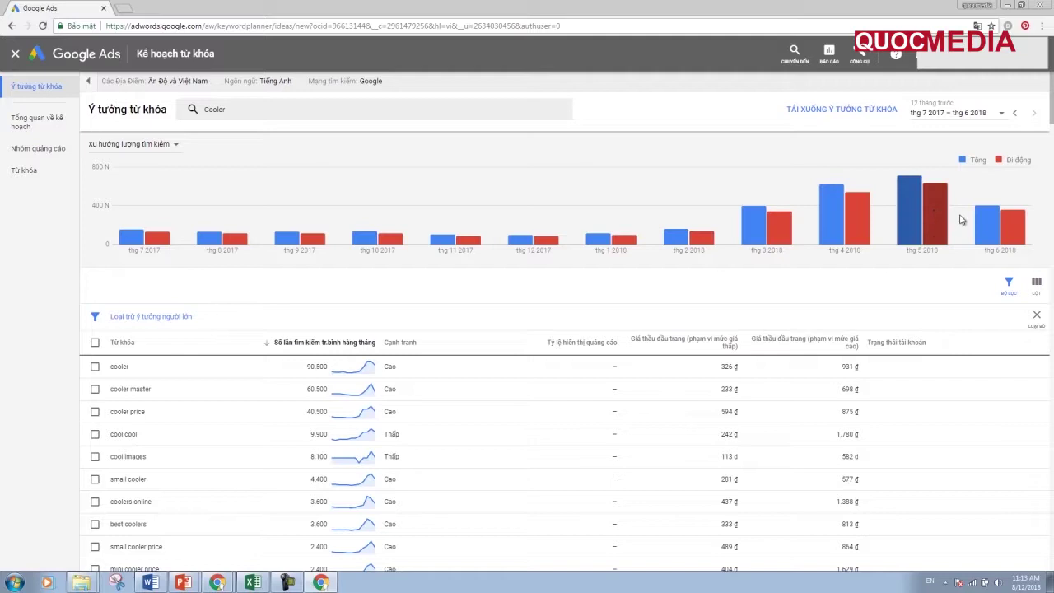
{"action": "mouse_move", "coordinate": [844, 218]}
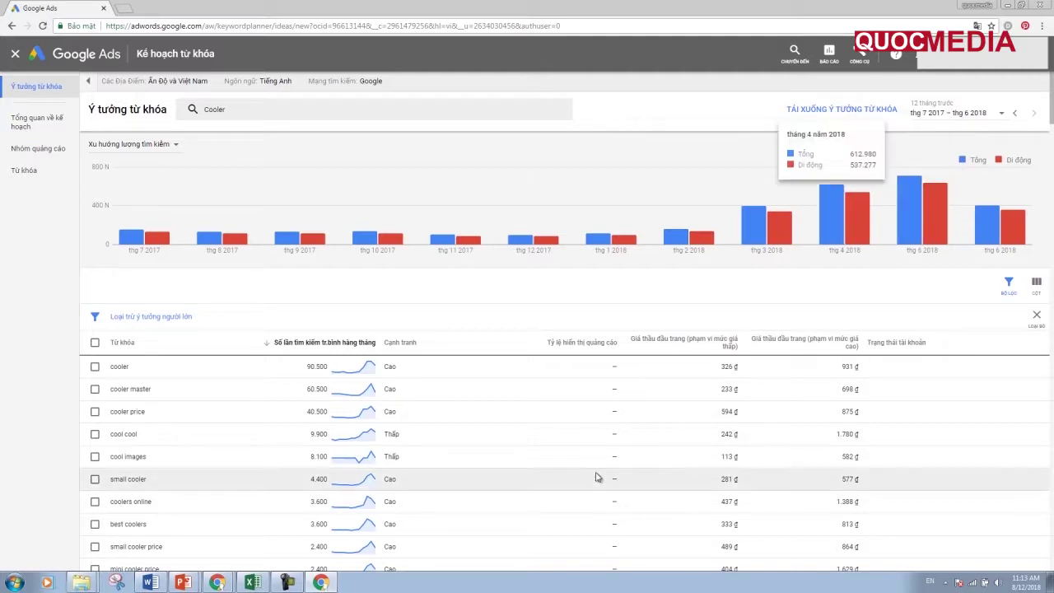
{"action": "left_click", "coordinate": [252, 583]}
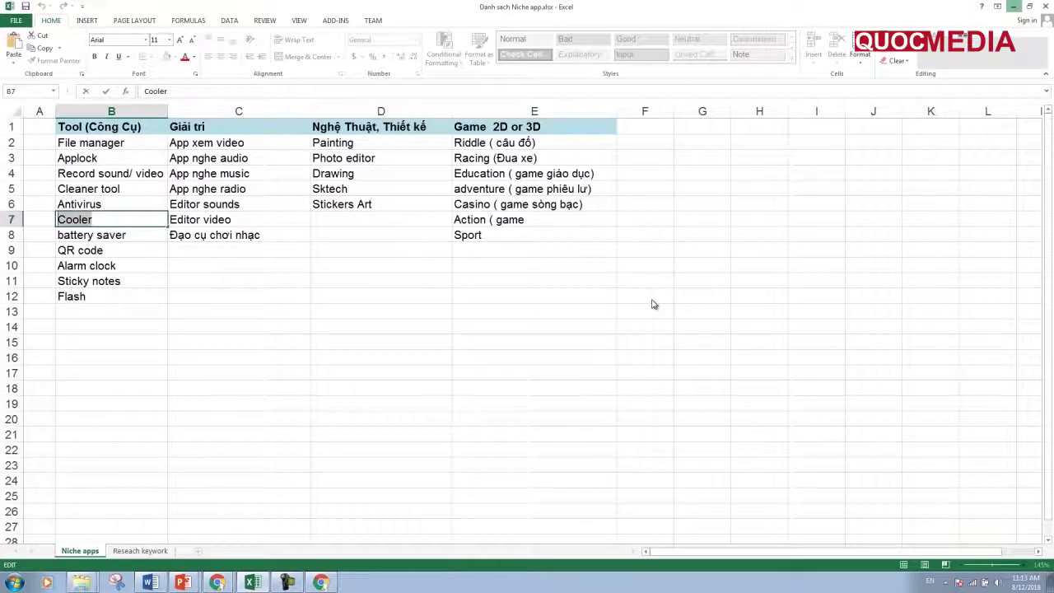
View the PowerPoint slide of market research steps, then switch to appfigures' Top Ranked Apps page.
{"action": "key", "text": "alt+Tab"}
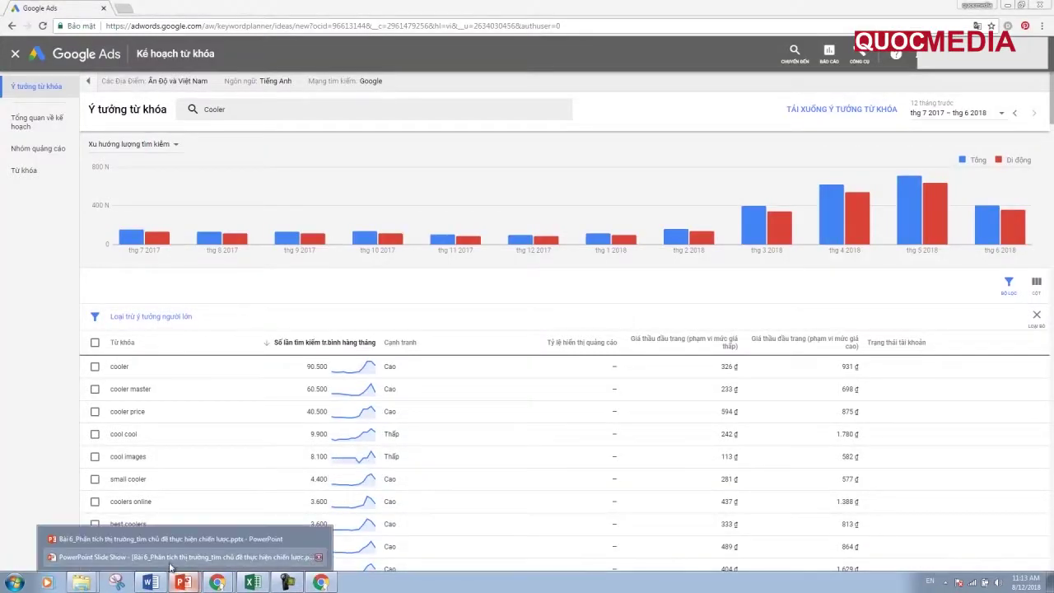
{"action": "left_click", "coordinate": [170, 559]}
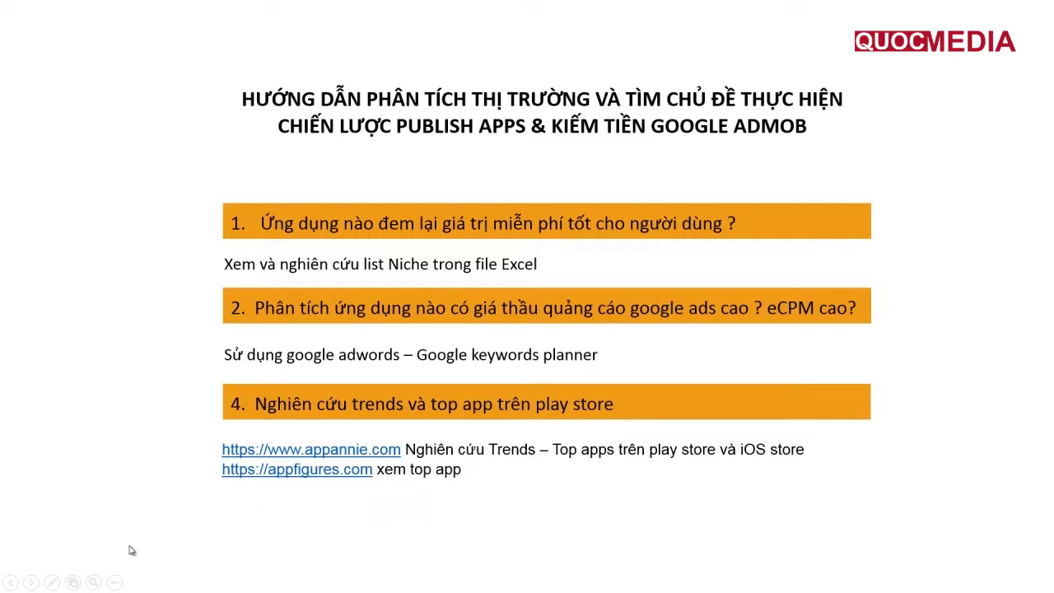
{"action": "key", "text": "alt+Tab"}
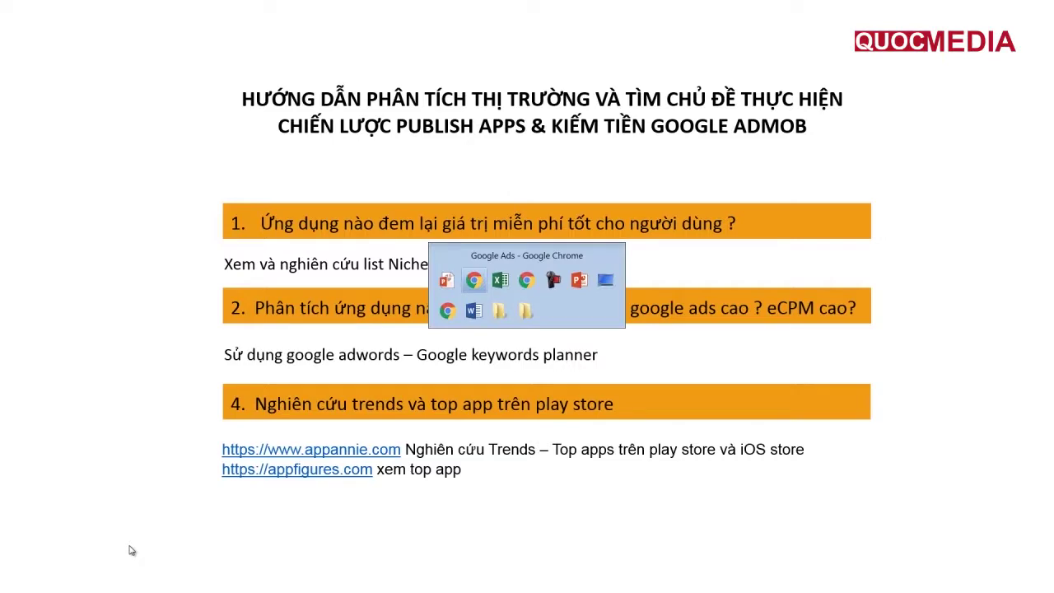
{"action": "key", "text": "alt+Tab"}
{"action": "key", "text": "Tab"}
{"action": "key", "text": "Tab"}
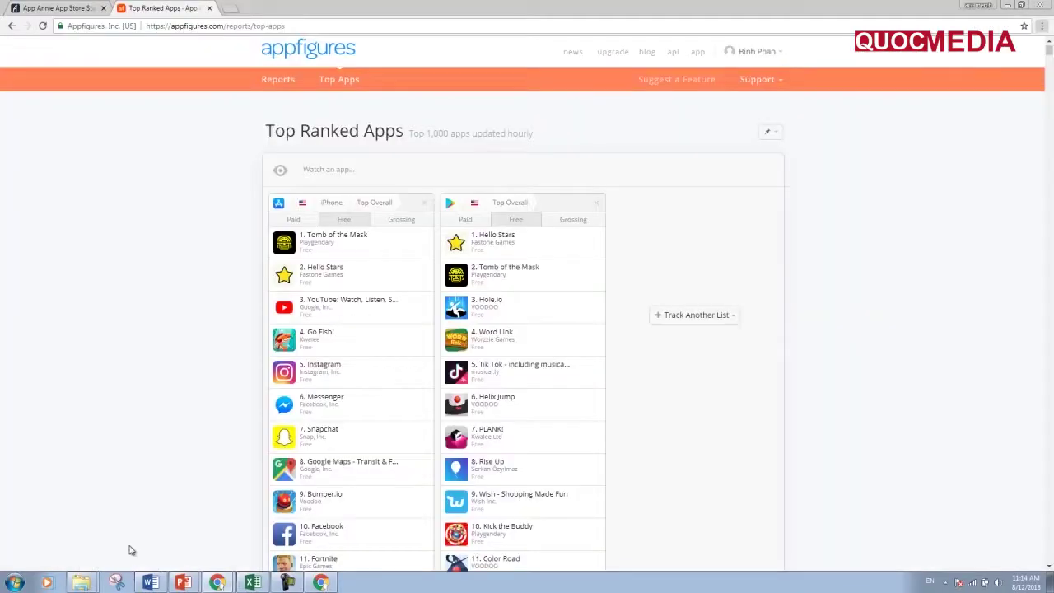
Switch from appfigures to the App Annie Top iOS apps chart.
{"action": "left_click", "coordinate": [66, 7]}
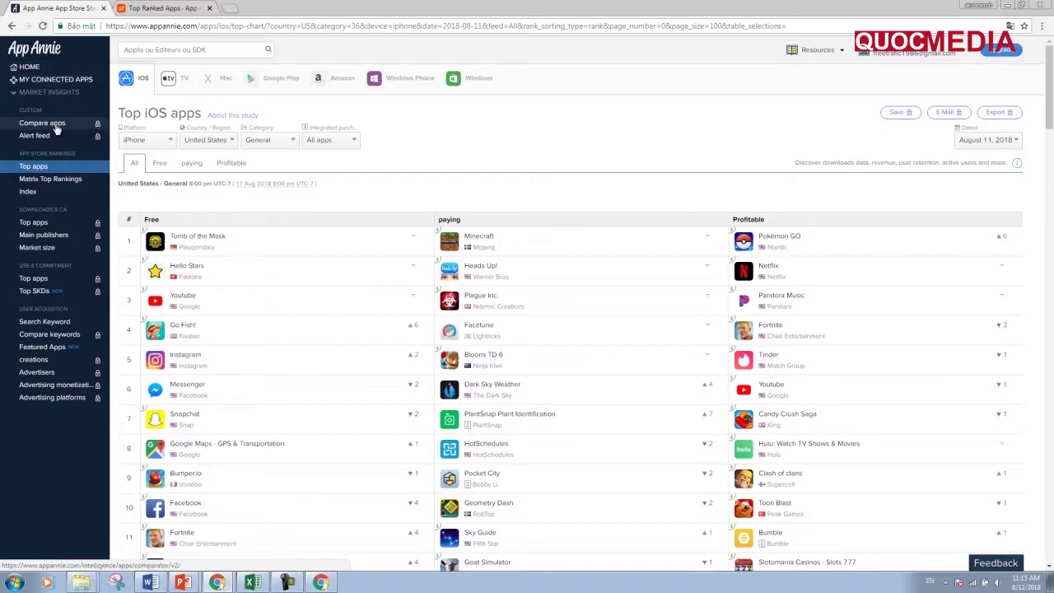
Reload App Annie's Top apps rankings and switch the platform from iOS to Google Play.
{"action": "left_click", "coordinate": [31, 167]}
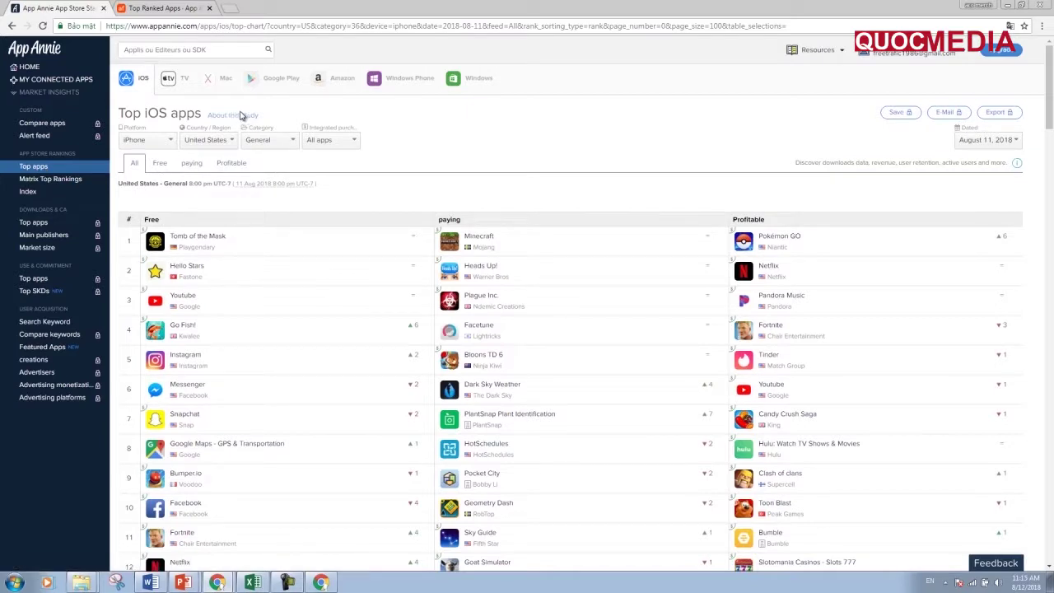
{"action": "left_click", "coordinate": [276, 84]}
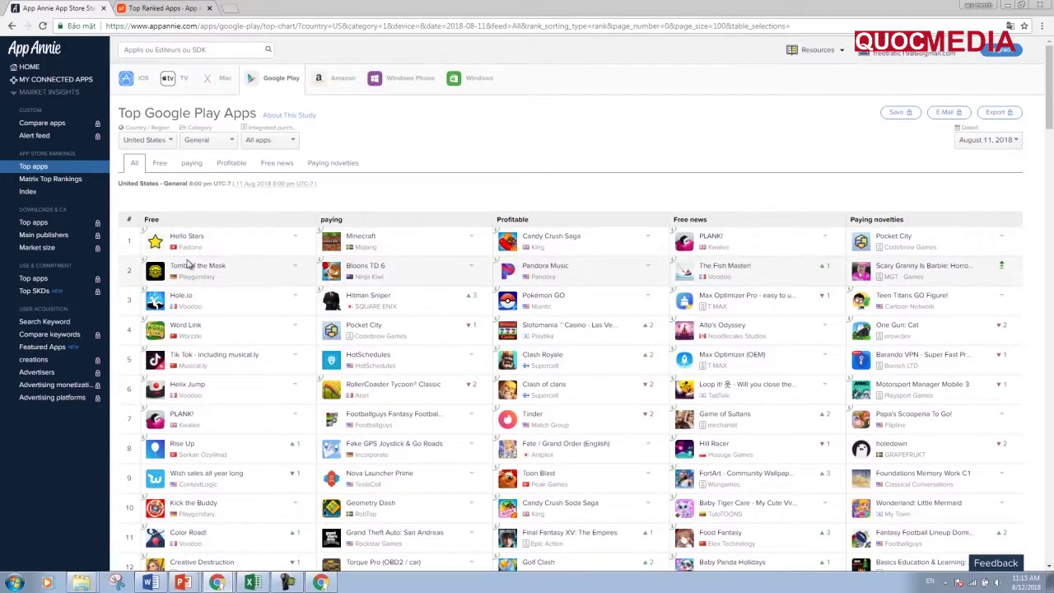
{"action": "scroll", "coordinate": [188, 264], "scroll_direction": "down", "scroll_amount": 1}
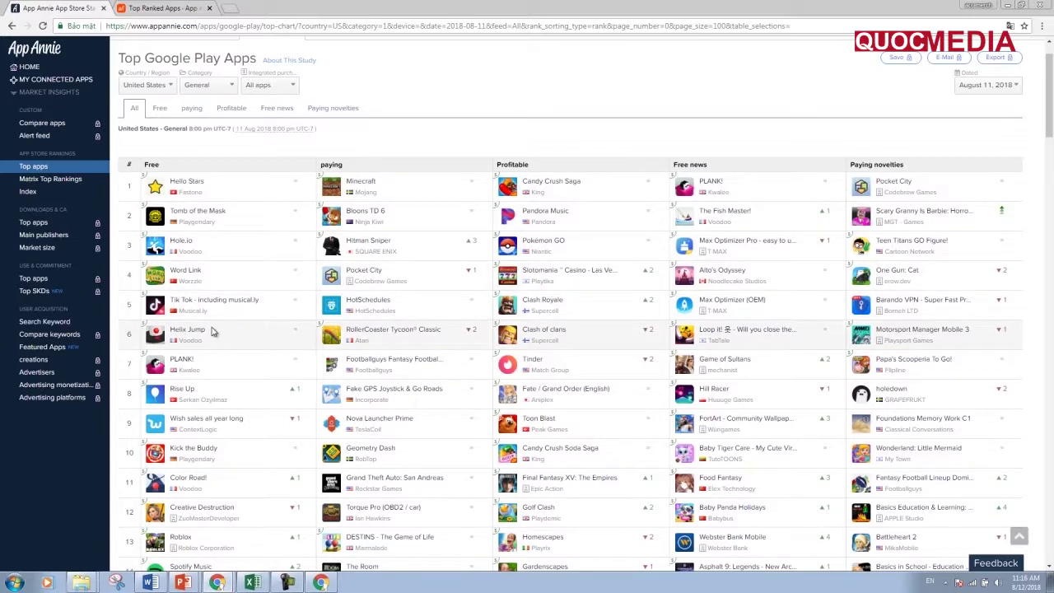
{"action": "scroll", "coordinate": [211, 331], "scroll_direction": "down", "scroll_amount": 2}
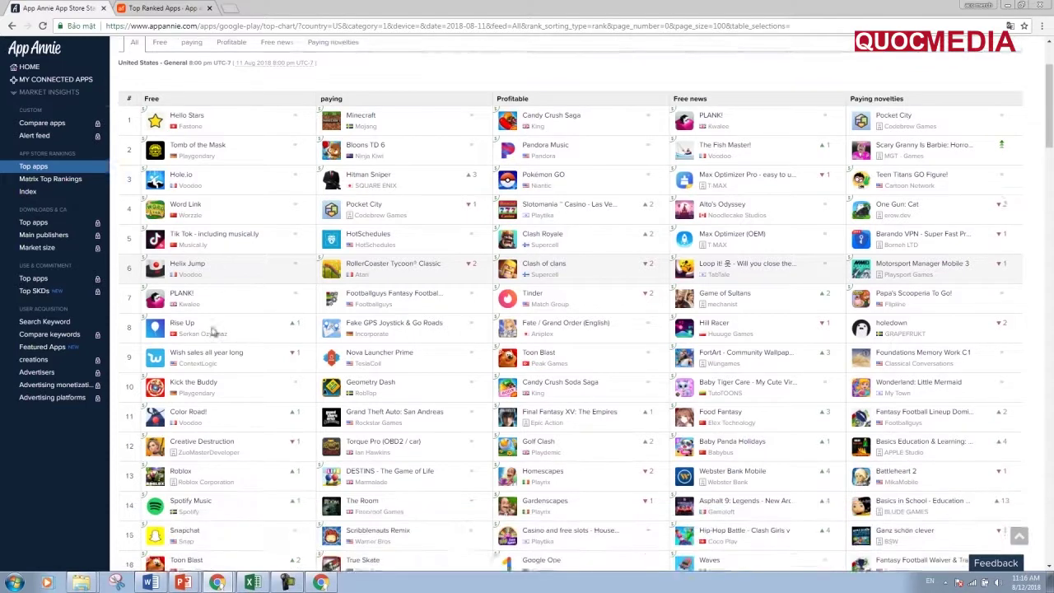
{"action": "scroll", "coordinate": [212, 331], "scroll_direction": "down", "scroll_amount": 1}
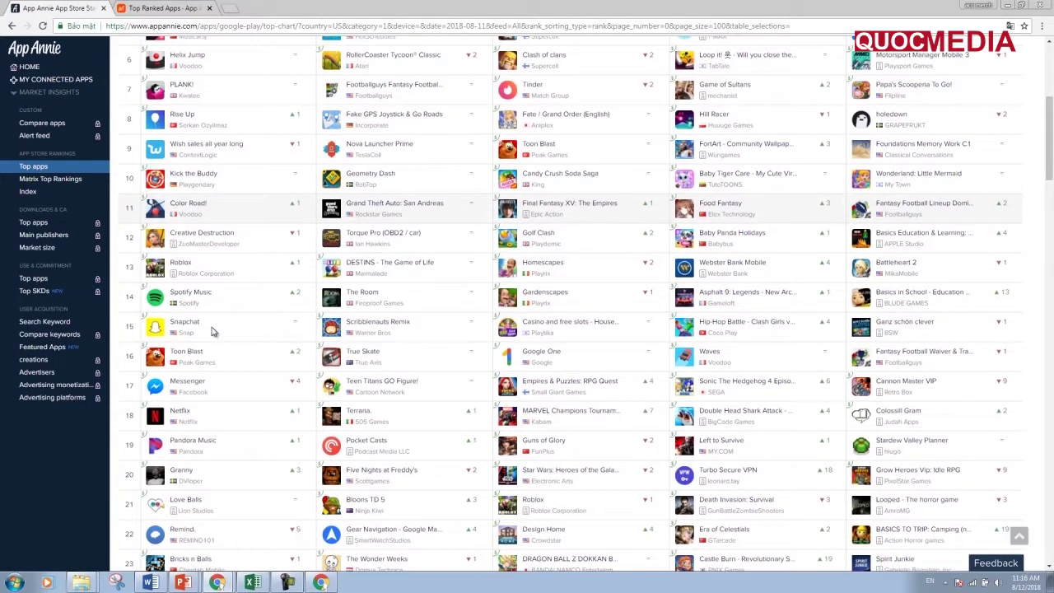
{"action": "scroll", "coordinate": [207, 351], "scroll_direction": "up", "scroll_amount": 1}
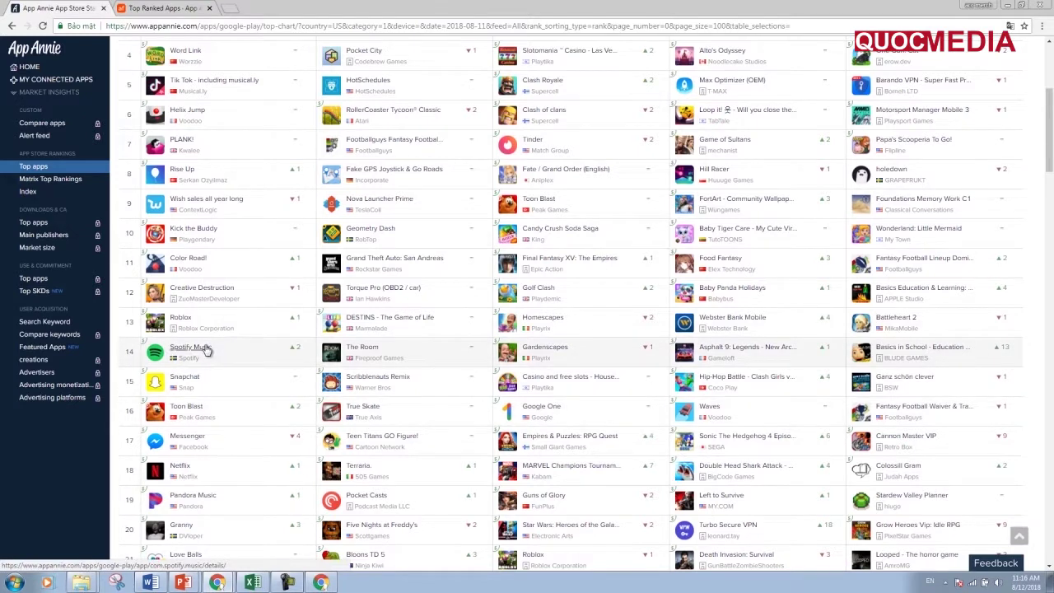
{"action": "scroll", "coordinate": [207, 351], "scroll_direction": "down", "scroll_amount": 2}
{"action": "scroll", "coordinate": [206, 348], "scroll_direction": "down", "scroll_amount": 1}
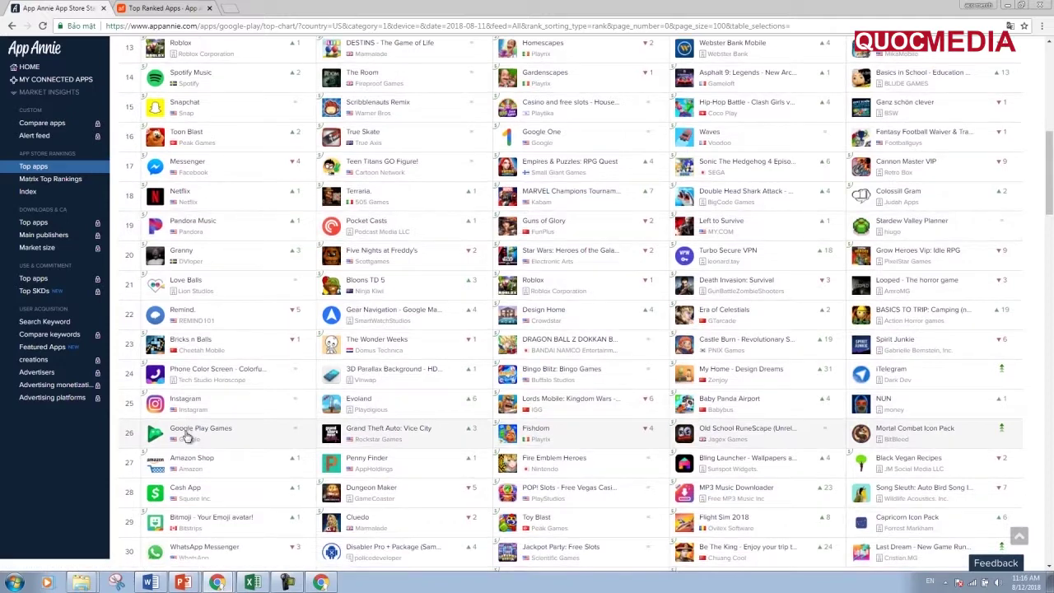
{"action": "scroll", "coordinate": [187, 430], "scroll_direction": "down", "scroll_amount": 1}
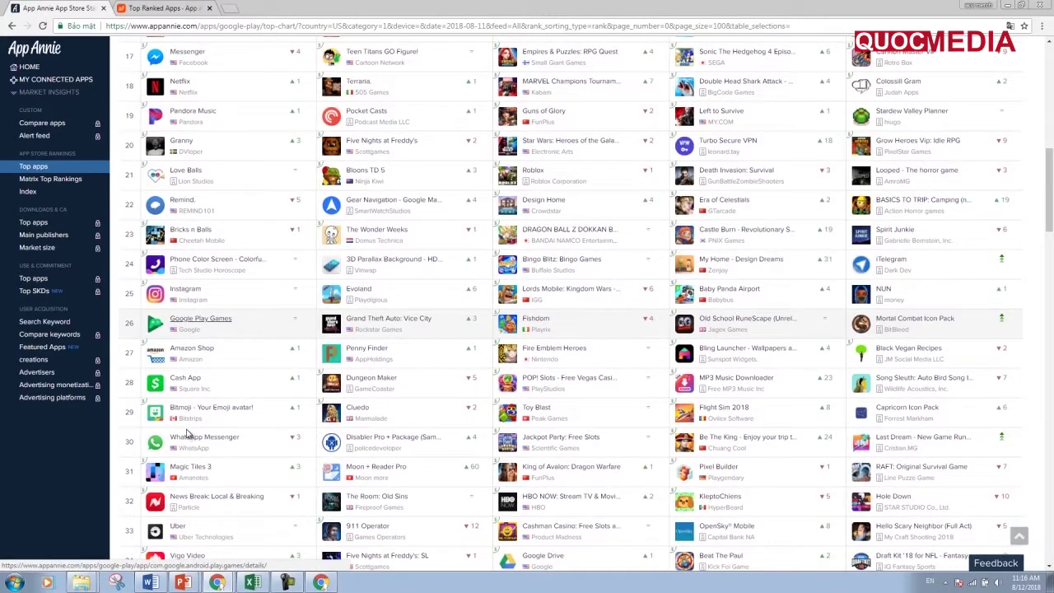
{"action": "scroll", "coordinate": [188, 434], "scroll_direction": "up", "scroll_amount": 2}
{"action": "scroll", "coordinate": [187, 433], "scroll_direction": "up", "scroll_amount": 1}
{"action": "scroll", "coordinate": [188, 434], "scroll_direction": "up", "scroll_amount": 2}
{"action": "scroll", "coordinate": [188, 434], "scroll_direction": "up", "scroll_amount": 1}
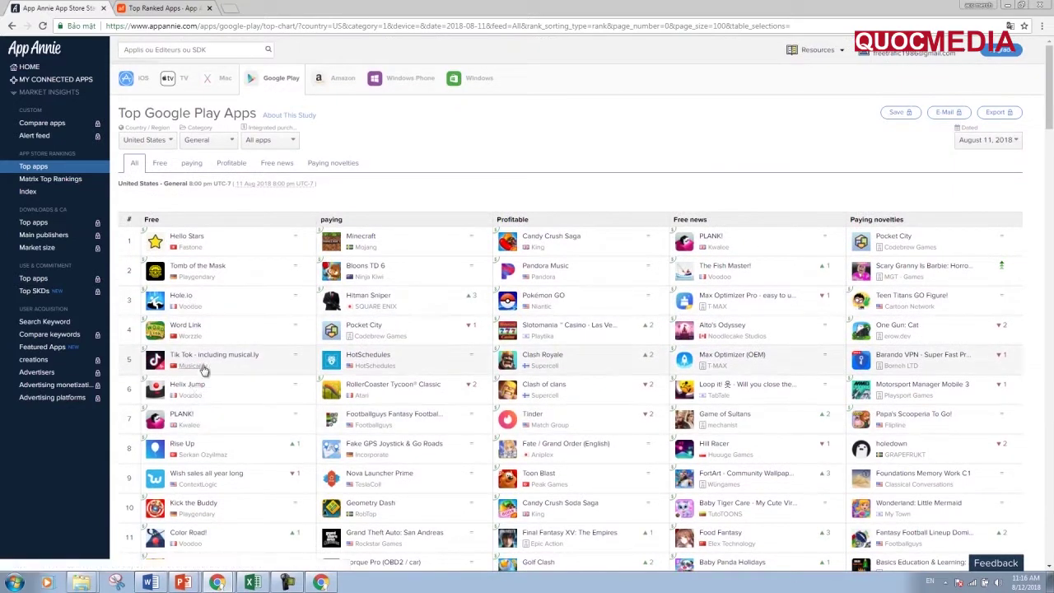
Leave PowerPoint, return to Chrome, and open the 'Top Ranked Apps - appfigures' page.
{"action": "left_click", "coordinate": [183, 560]}
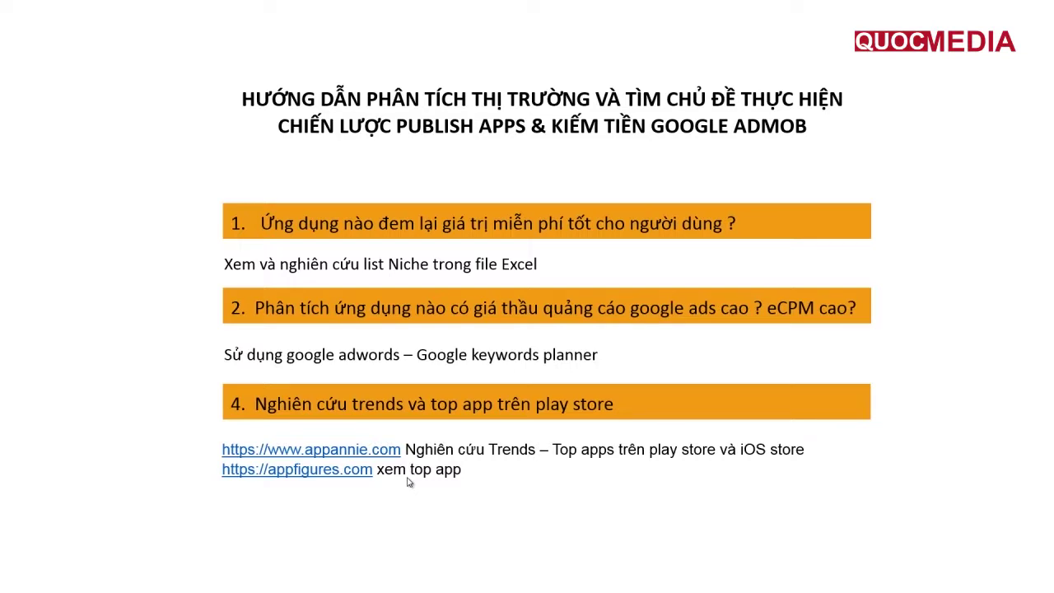
{"action": "key", "text": "alt+Tab"}
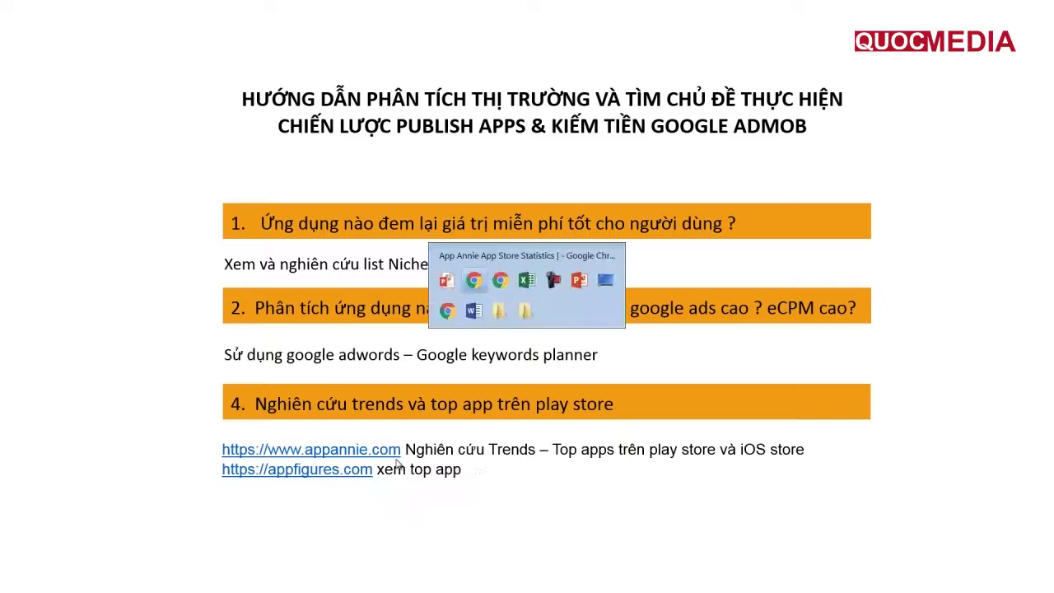
{"action": "key", "text": "alt+Tab"}
{"action": "key", "text": "alt+Tab"}
{"action": "key", "text": "alt+Tab"}
{"action": "key", "text": "alt+Tab"}
{"action": "key", "text": "alt+Tab"}
{"action": "key", "text": "alt+Tab"}
{"action": "key", "text": "alt+Tab"}
{"action": "key", "text": "alt+Tab"}
{"action": "key", "text": "alt+Tab"}
{"action": "key", "text": "alt+Tab"}
{"action": "key", "text": "alt+Tab"}
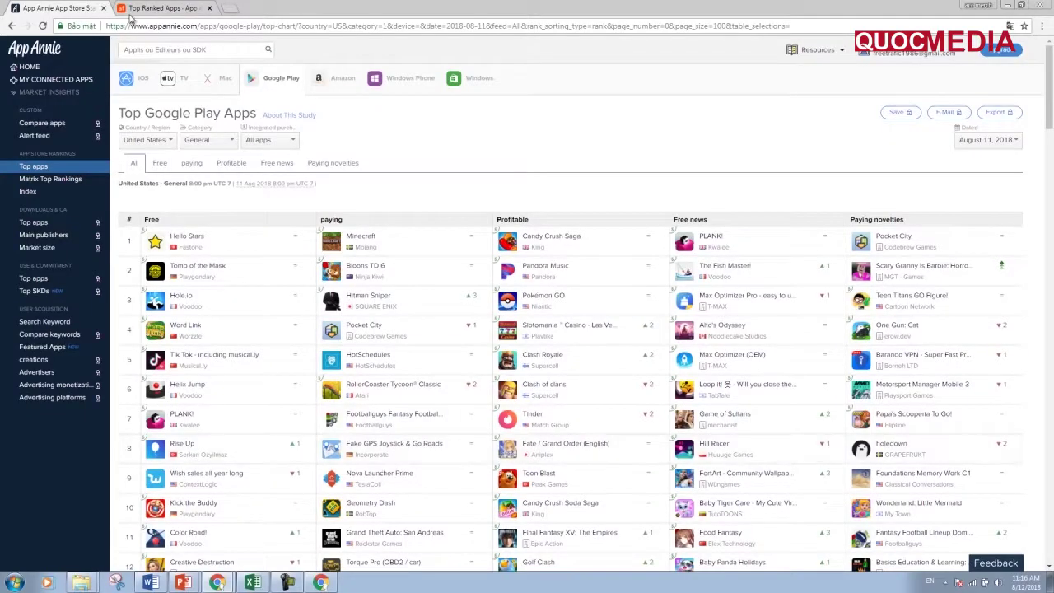
{"action": "left_click", "coordinate": [136, 9]}
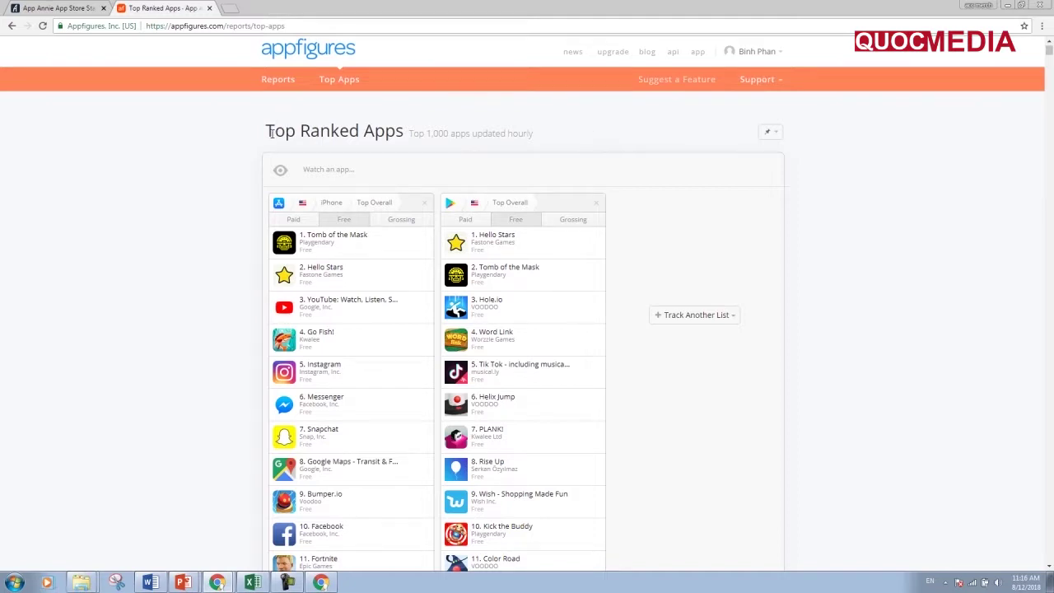
Set appfigures' right-hand list to free Google Play apps, then return to App Annie's chart.
{"action": "left_click", "coordinate": [337, 80]}
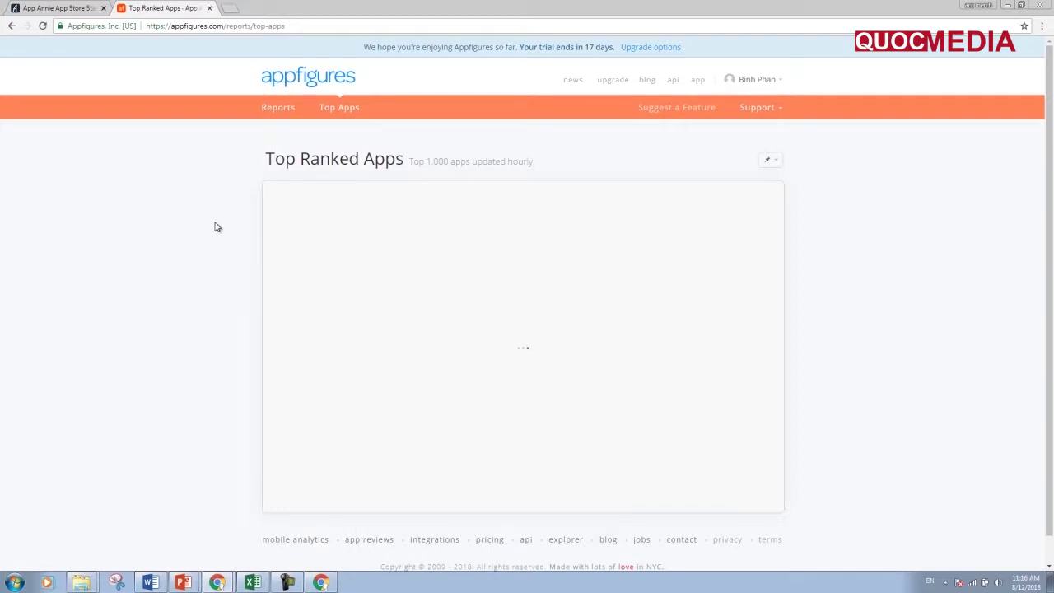
{"action": "scroll", "coordinate": [215, 226], "scroll_direction": "down", "scroll_amount": 1}
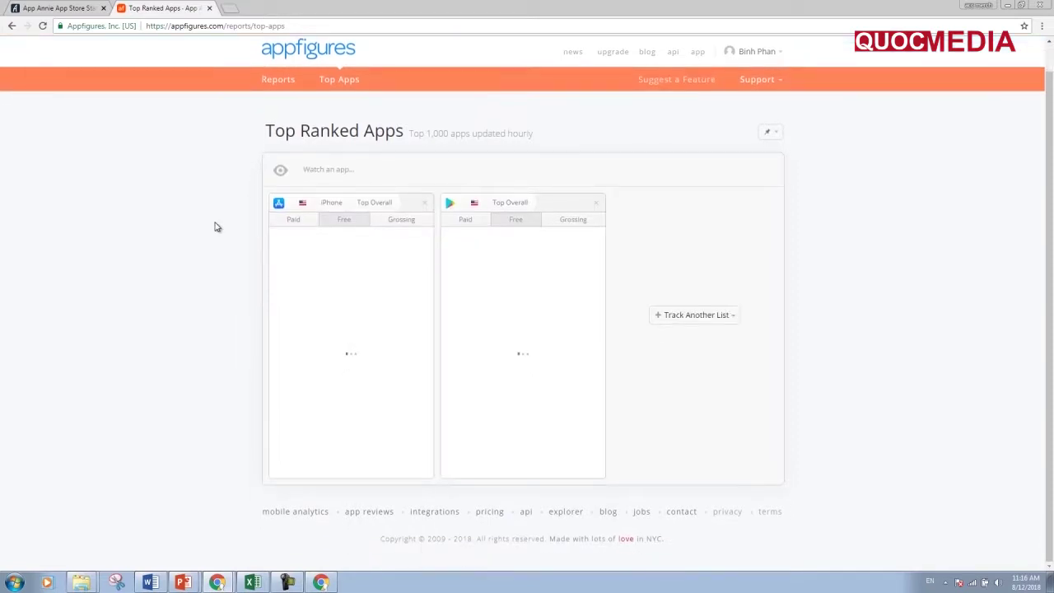
{"action": "left_click", "coordinate": [450, 203]}
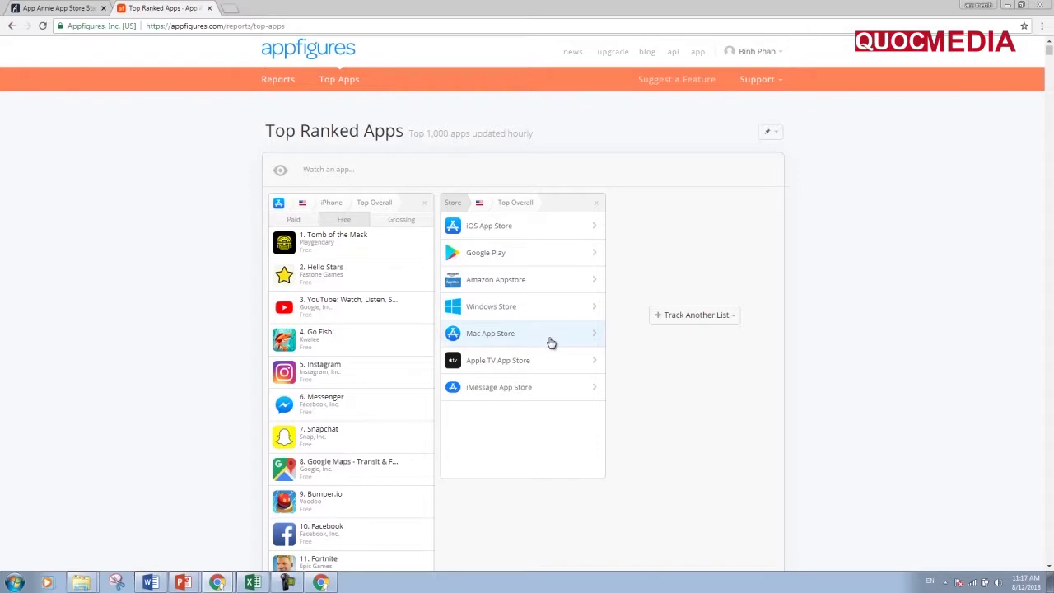
{"action": "left_click", "coordinate": [489, 255]}
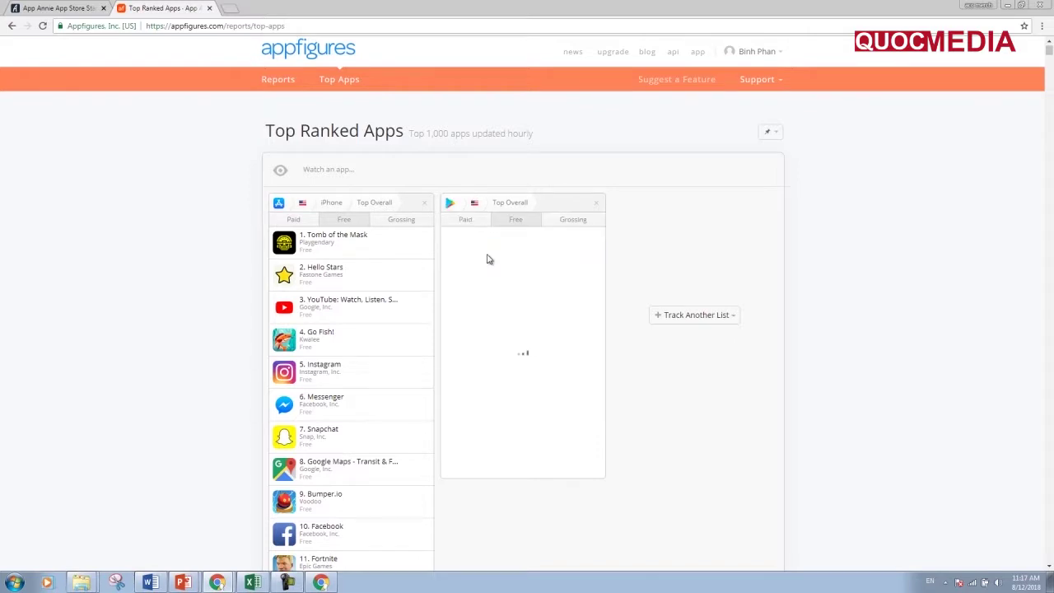
{"action": "left_click", "coordinate": [515, 221]}
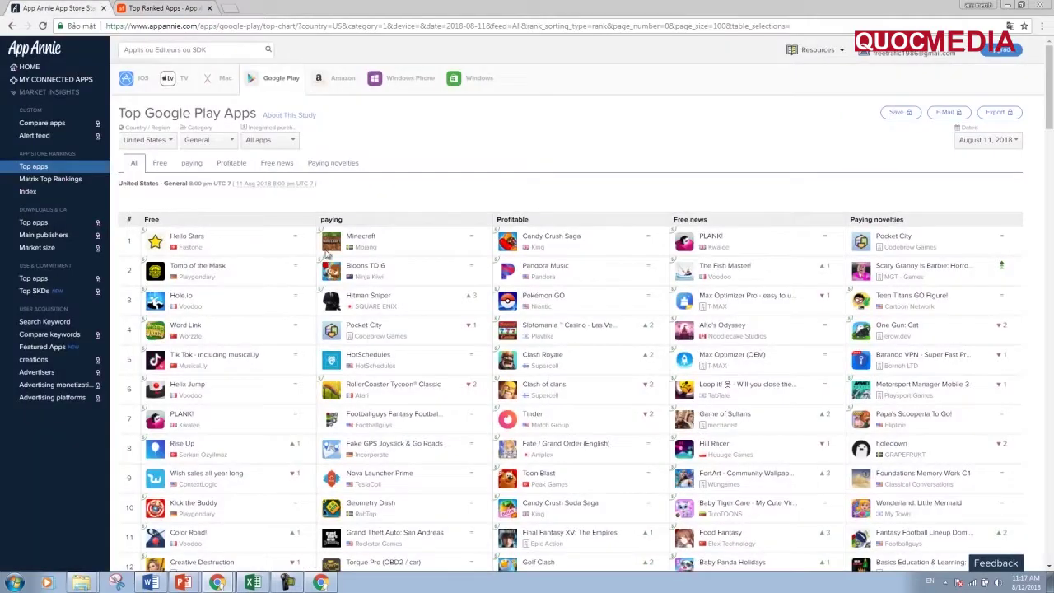
{"action": "left_click", "coordinate": [83, 6]}
Compare App Annie and appfigures Google Play free rankings, finishing on appfigures' lists.
{"action": "key", "text": "ctrl+Tab"}
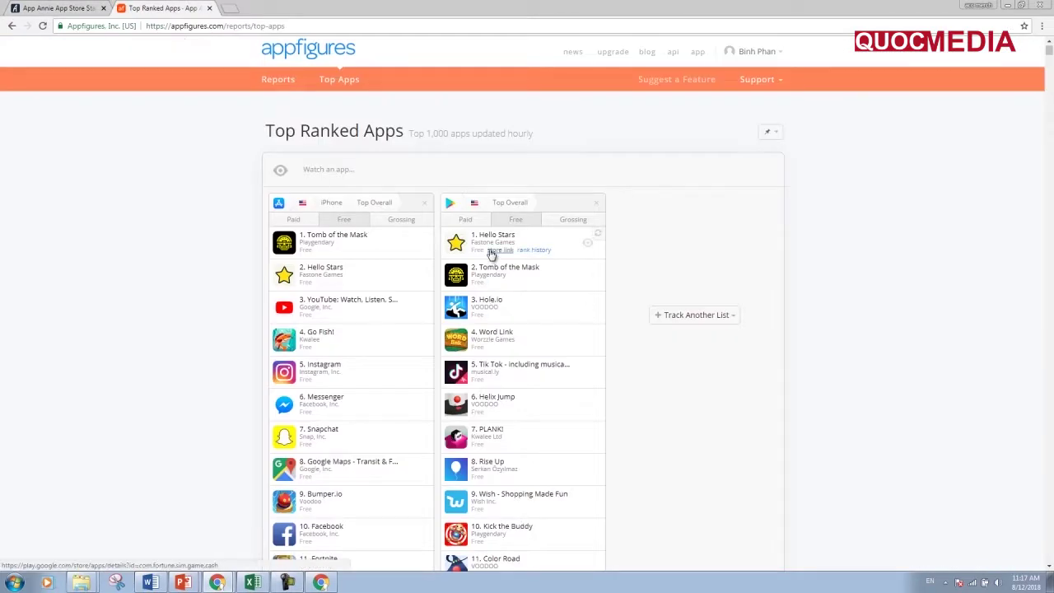
{"action": "scroll", "coordinate": [520, 377], "scroll_direction": "down", "scroll_amount": 1}
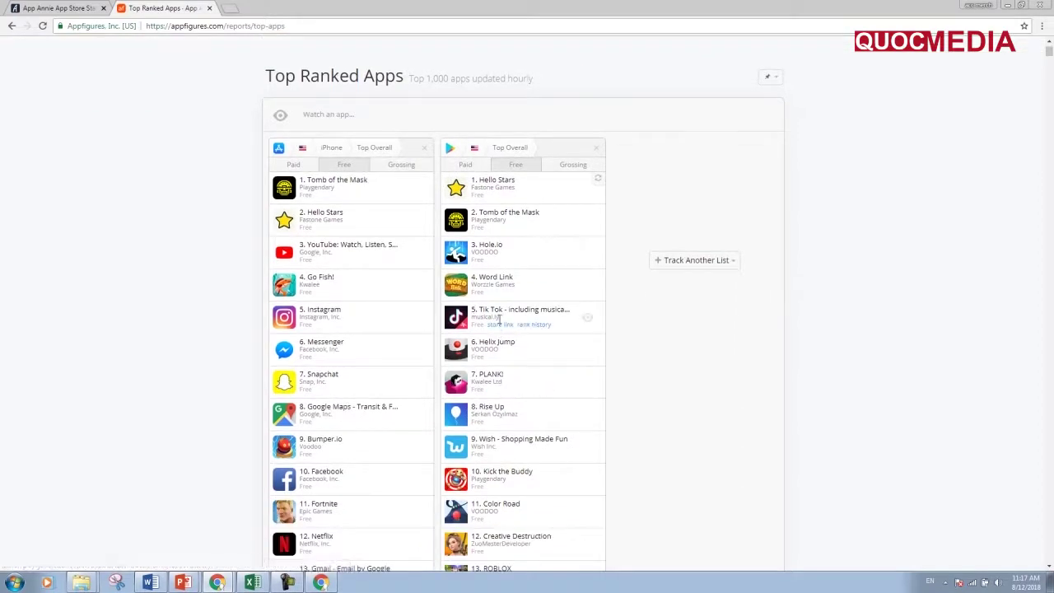
{"action": "key", "text": "ctrl+Tab"}
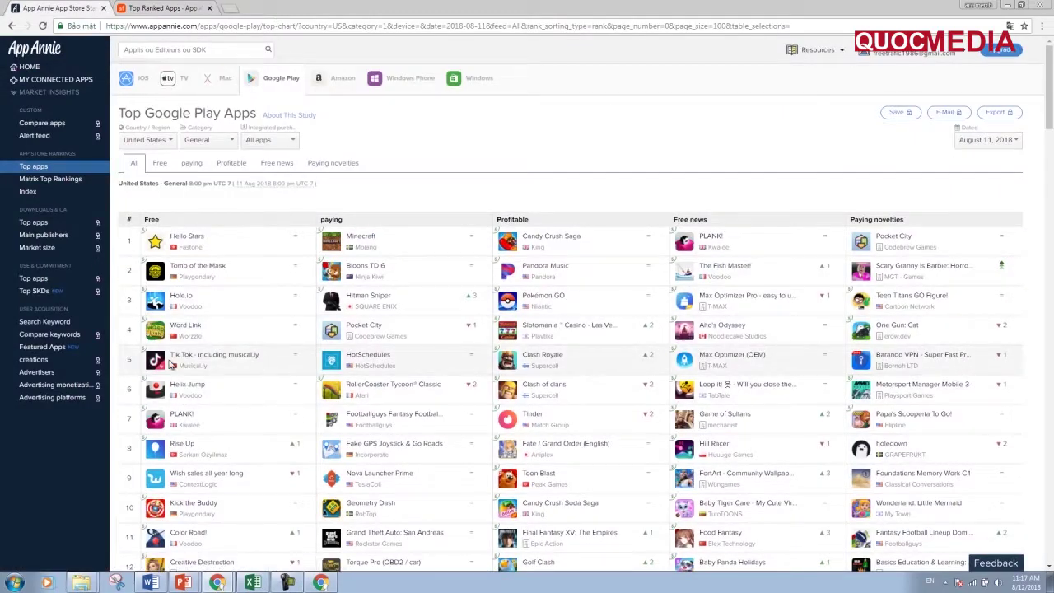
{"action": "key", "text": "ctrl+Tab"}
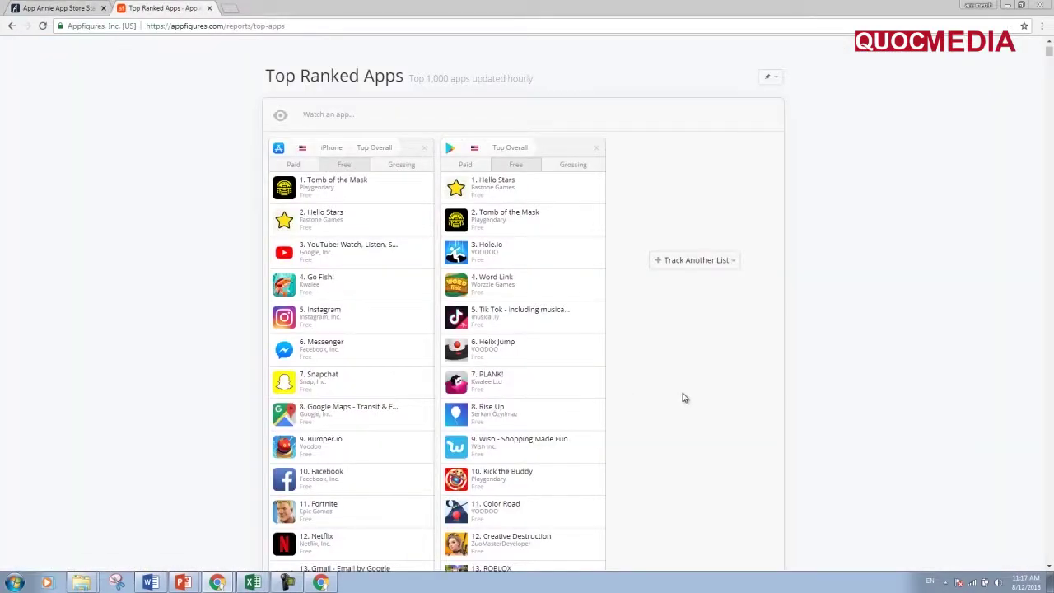
{"action": "scroll", "coordinate": [482, 411], "scroll_direction": "down", "scroll_amount": 1}
{"action": "scroll", "coordinate": [493, 432], "scroll_direction": "up", "scroll_amount": 1}
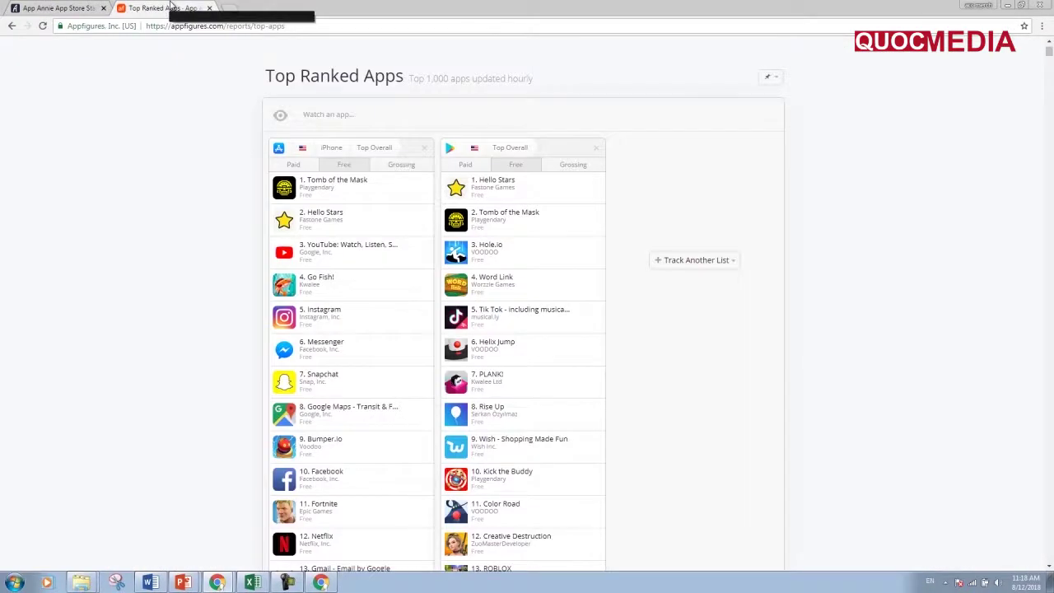
Start the PowerPoint slide show from slide one and advance to the Theo Trends slide.
{"action": "left_click", "coordinate": [211, 561]}
{"action": "left_click", "coordinate": [183, 582]}
{"action": "left_click", "coordinate": [189, 539]}
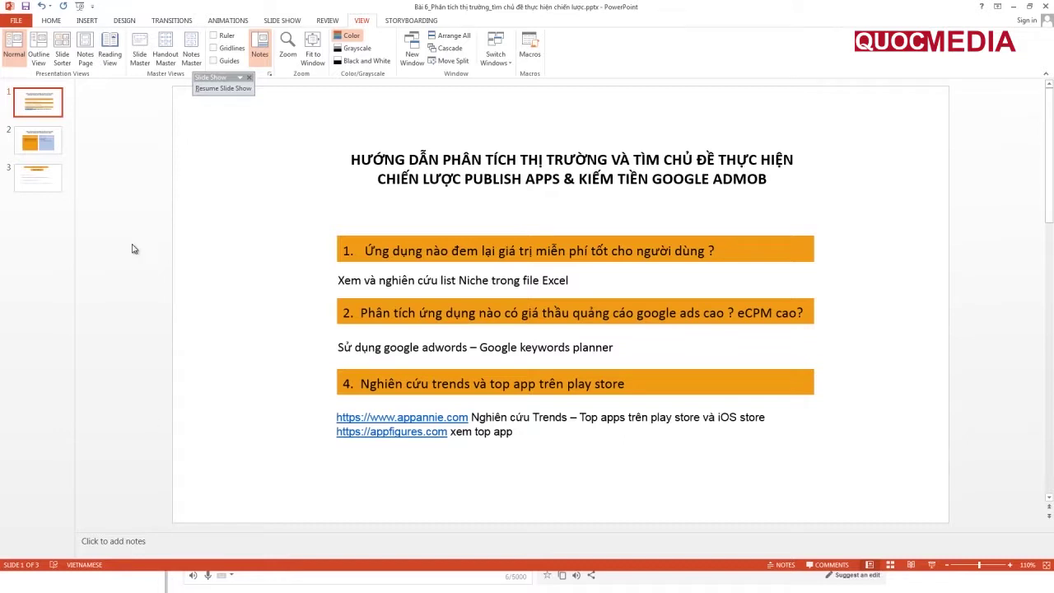
{"action": "key", "text": "F5"}
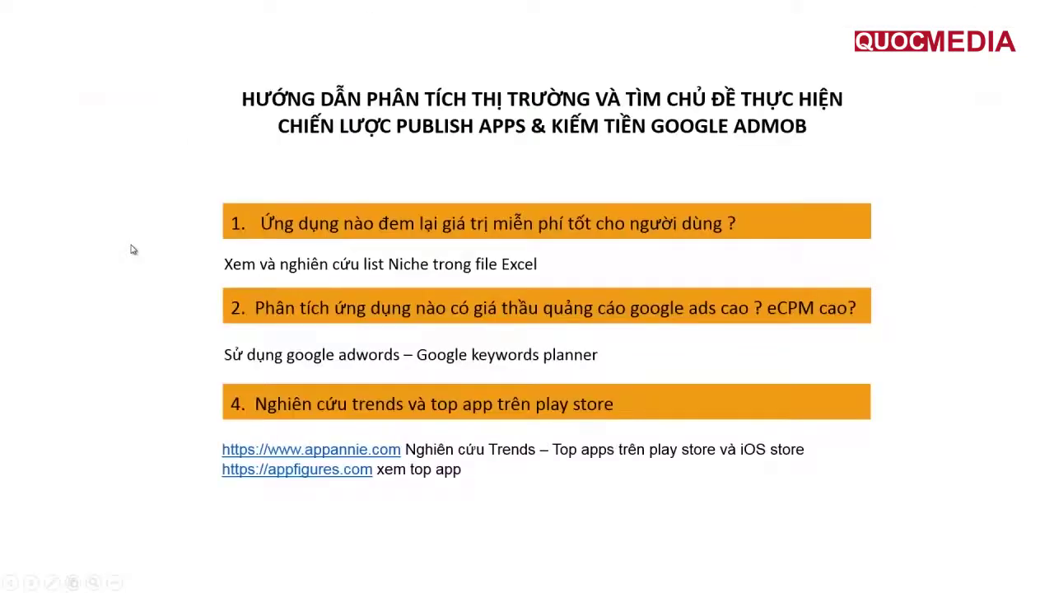
{"action": "left_click", "coordinate": [410, 452]}
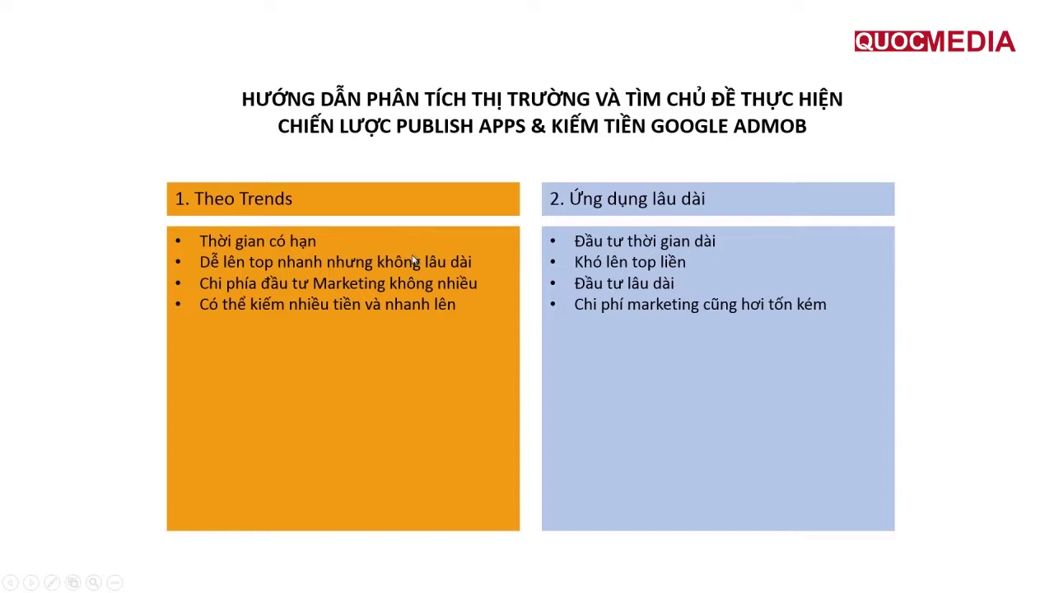
Advance the slide show to the 'ĐẦU TƯ NHỮNG GÌ?' investments slide.
{"action": "left_click", "coordinate": [409, 256]}
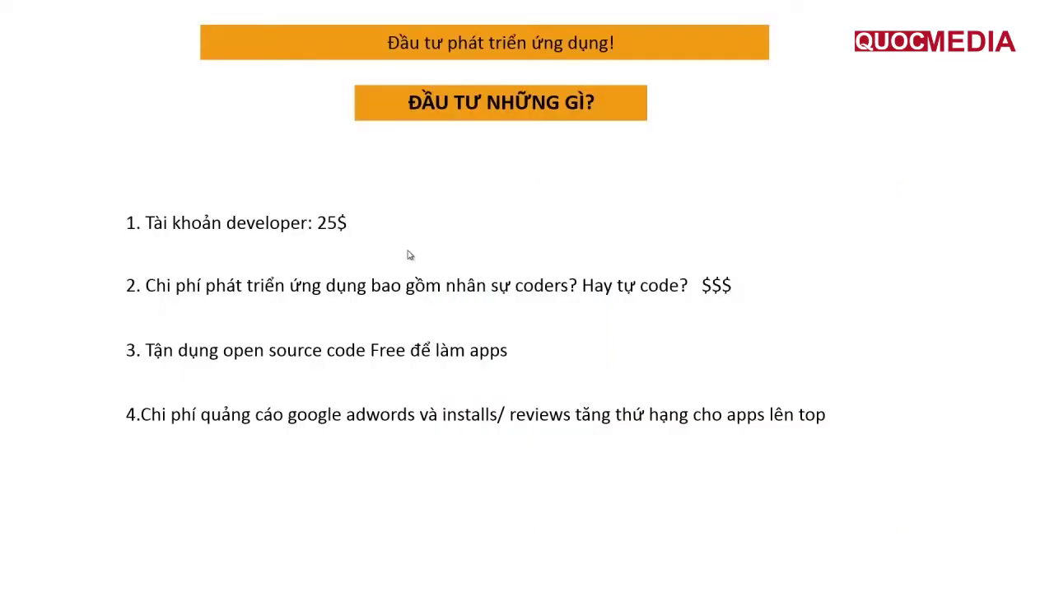